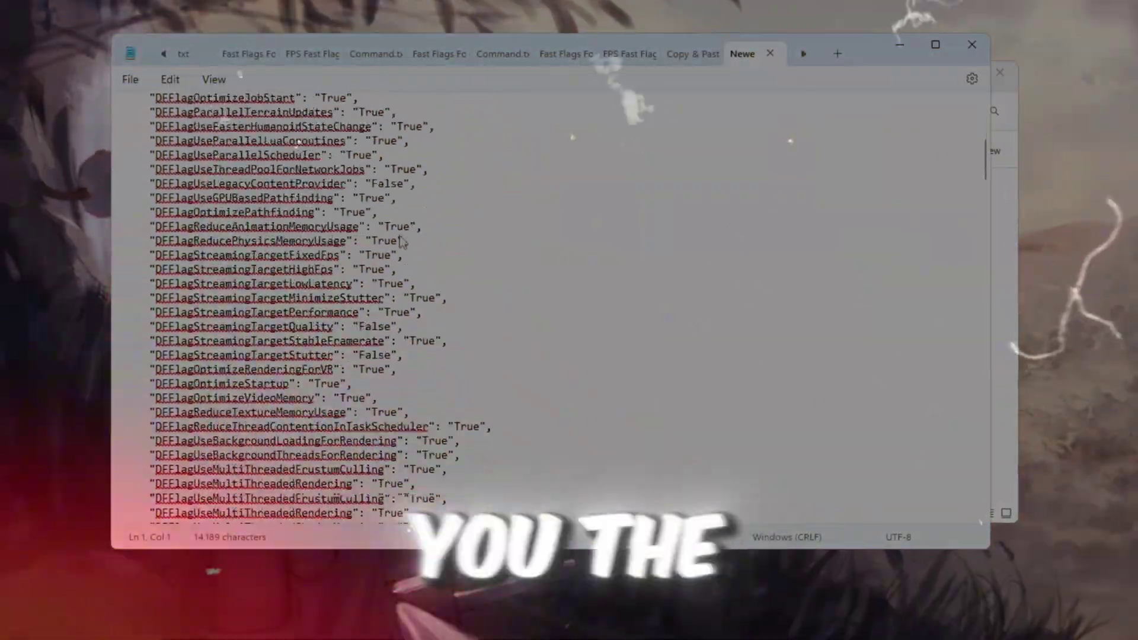
pyautogui.scroll(-15, 410, 242)
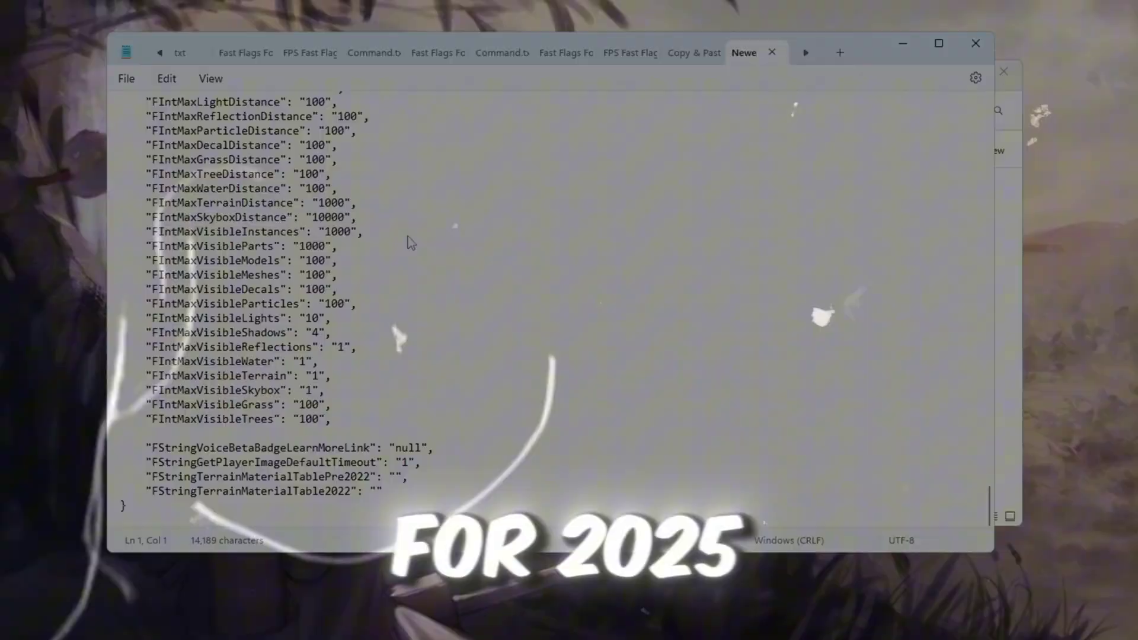
pyautogui.scroll(1, 408, 236)
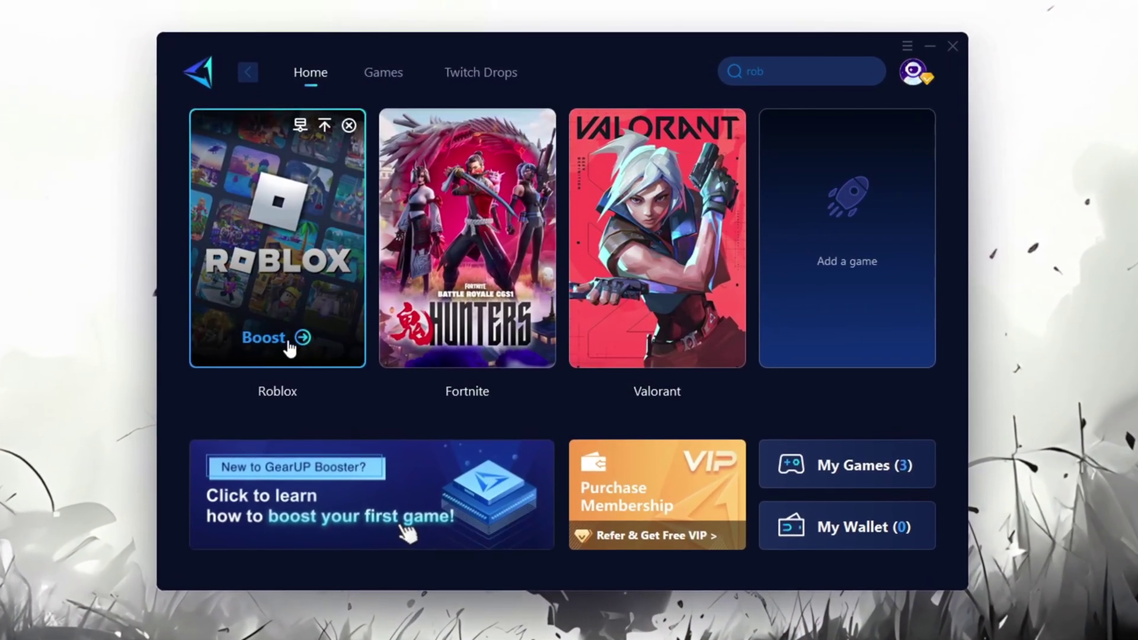
# Start boosting Roblox in GearUP Booster
pyautogui.click(269, 336)
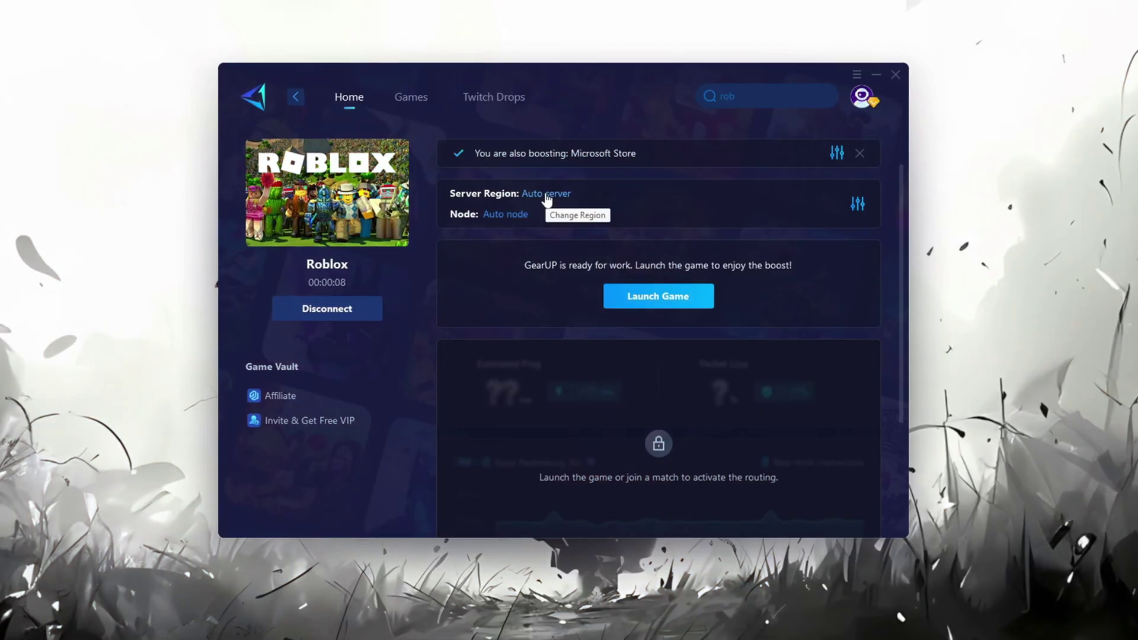
pyautogui.click(541, 140)
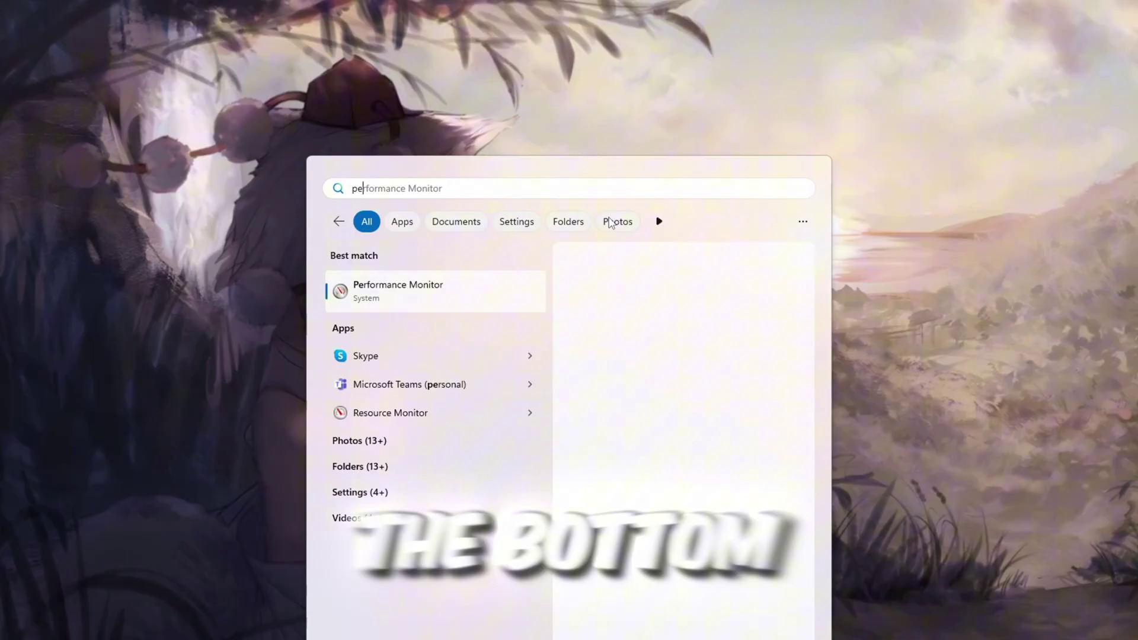
# Launch Performance Monitor and show the User Defined data collector sets
pyautogui.write('rf')
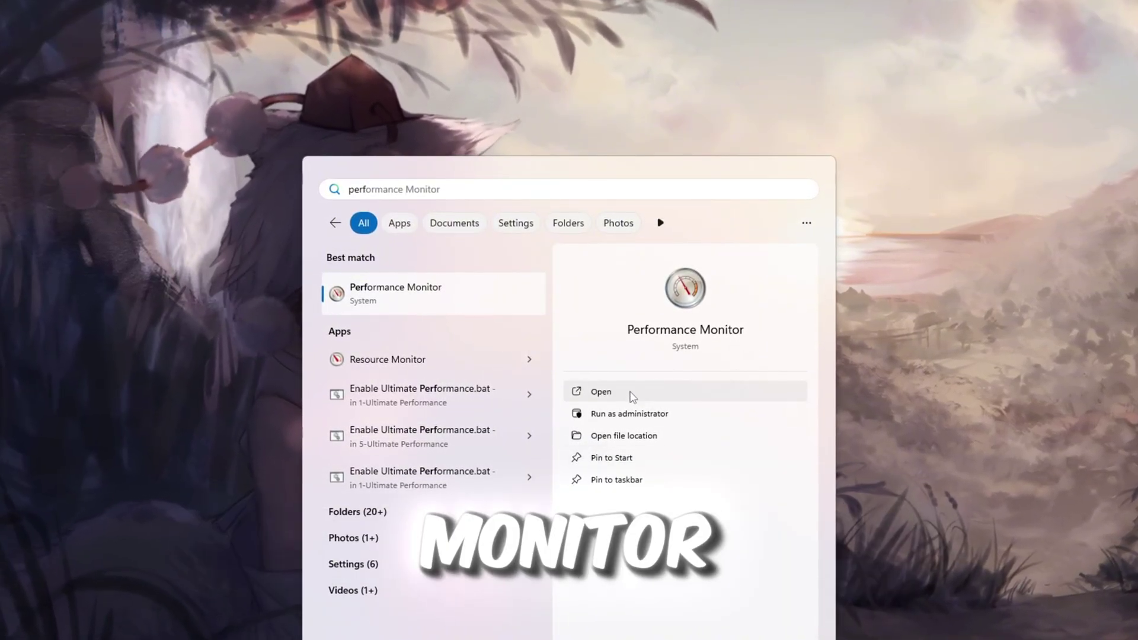
pyautogui.click(631, 392)
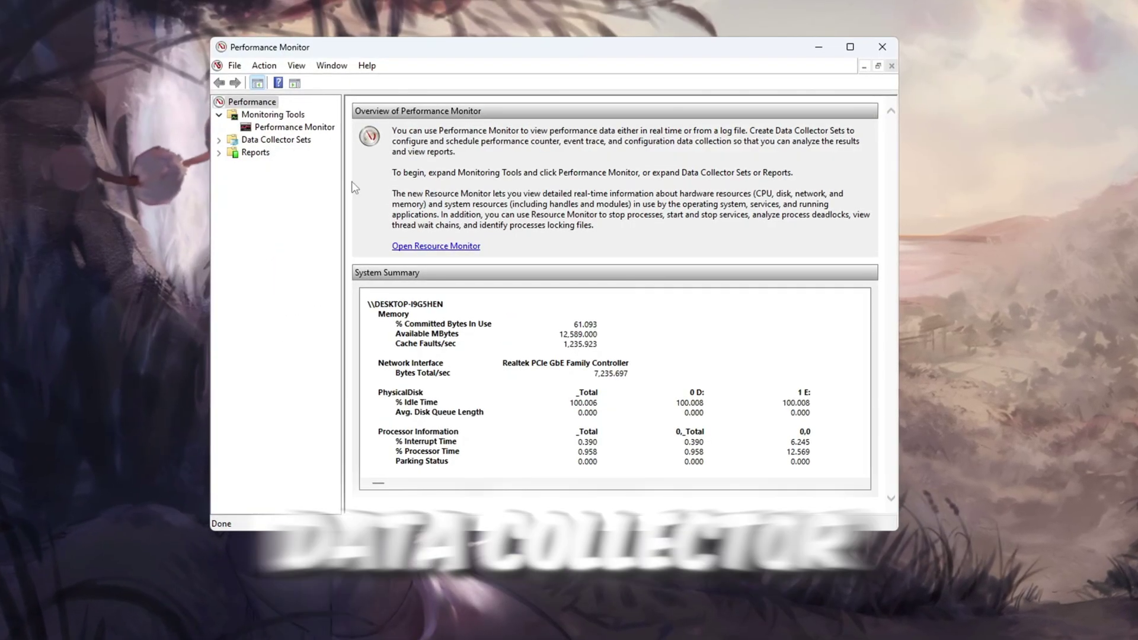
pyautogui.click(220, 140)
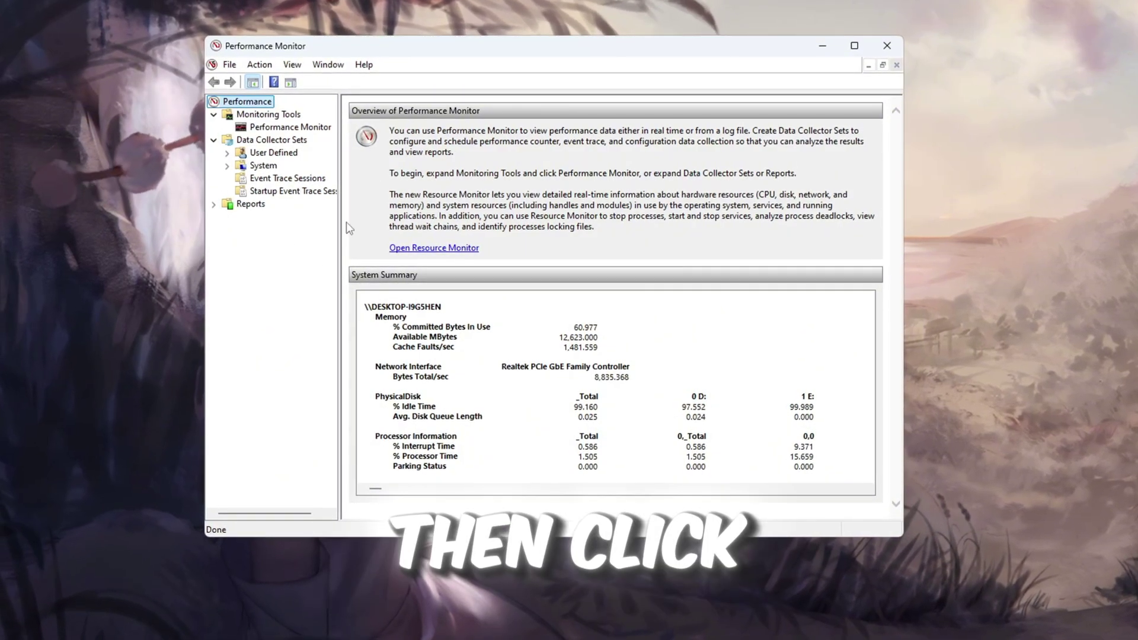
pyautogui.click(261, 154)
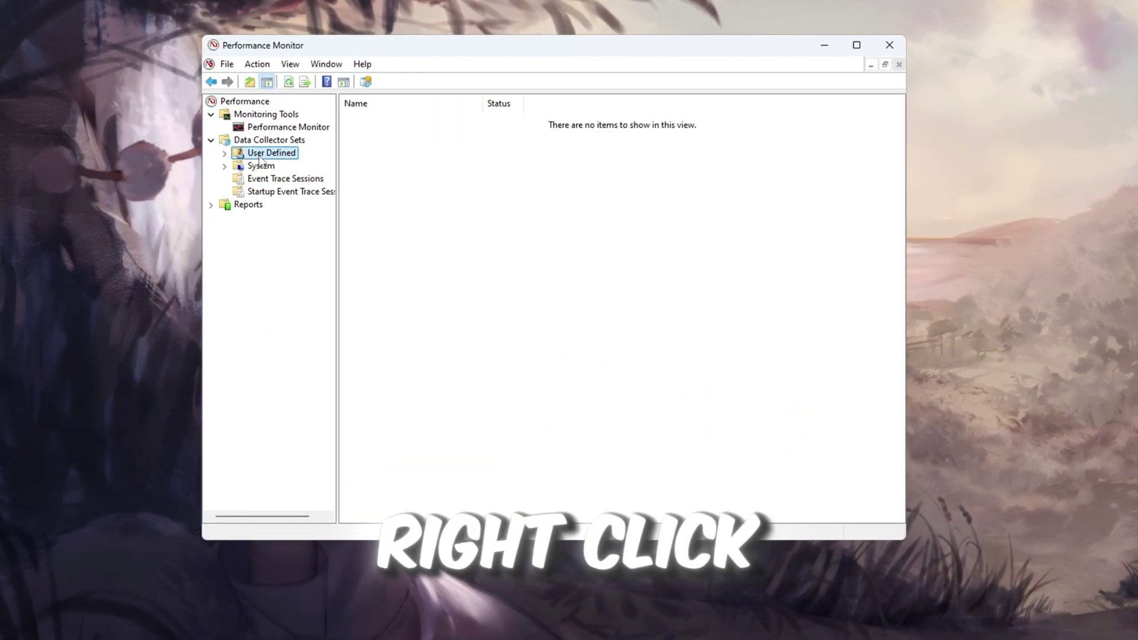
# Start a new data collector set under User Defined and name it Roblox Boost
pyautogui.rightClick(582, 251)
pyautogui.moveTo(640, 269)
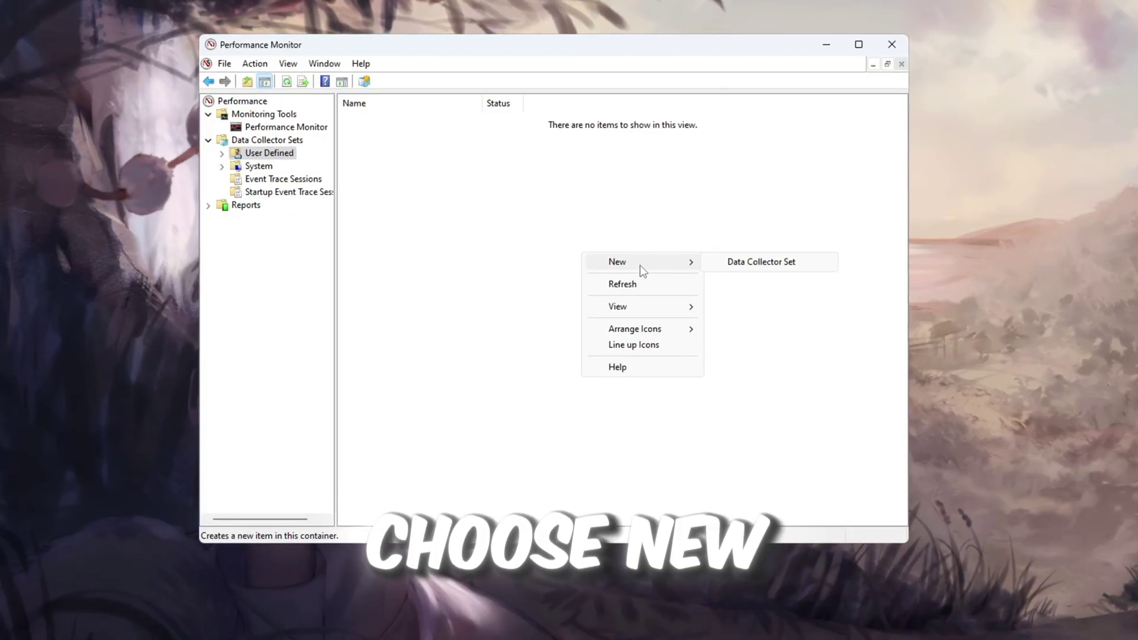
pyautogui.click(755, 264)
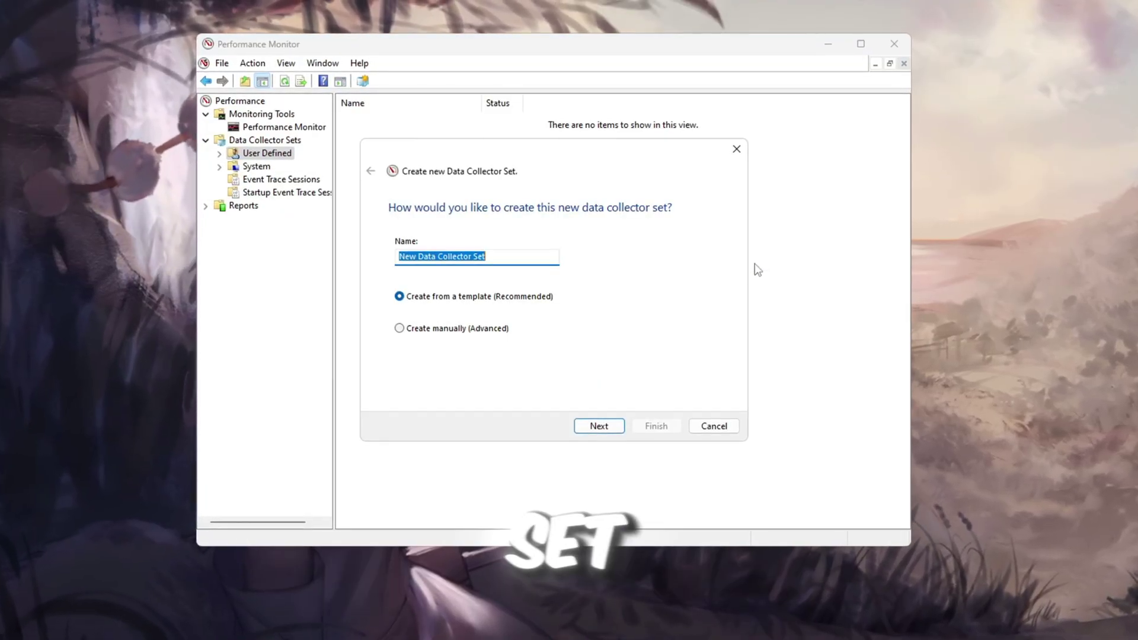
pyautogui.write('Roblox Boost')
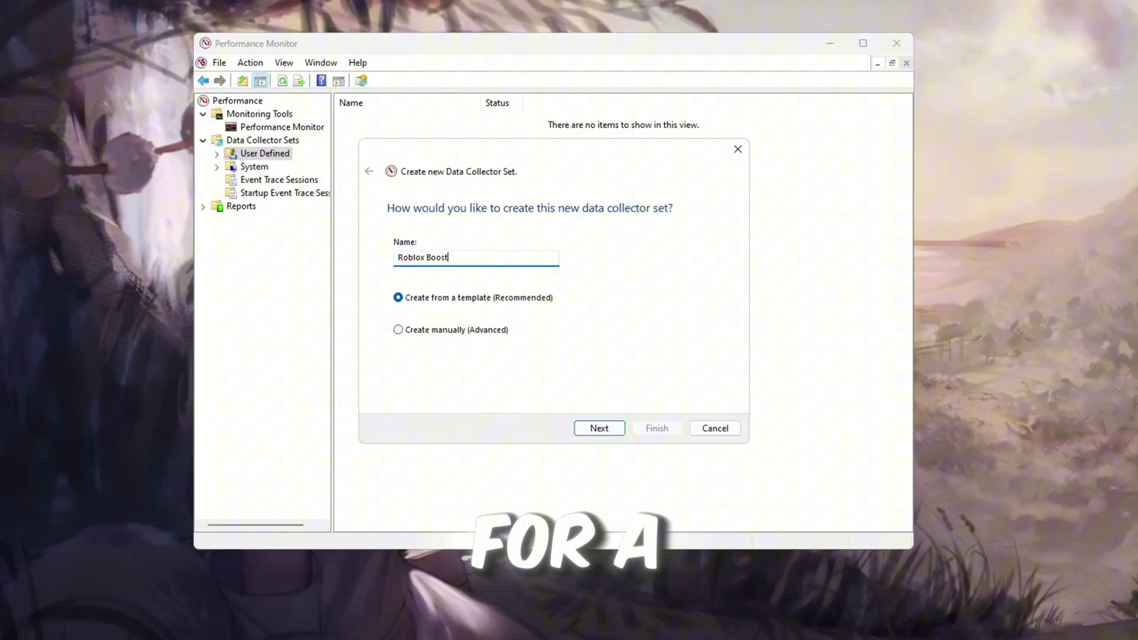
pyautogui.hotkey('shift', 'Left')
pyautogui.hotkey('shift', 'Left')
pyautogui.hotkey('shift', 'Left')
pyautogui.hotkey('shift', 'Left')
pyautogui.hotkey('shift', 'Left')
pyautogui.hotkey('shift', 'Left')
pyautogui.hotkey('shift', 'Left')
pyautogui.hotkey('shift', 'Left')
pyautogui.hotkey('shift', 'Left')
pyautogui.hotkey('shift', 'Left')
pyautogui.hotkey('shift', 'Left')
pyautogui.hotkey('shift', 'Left')
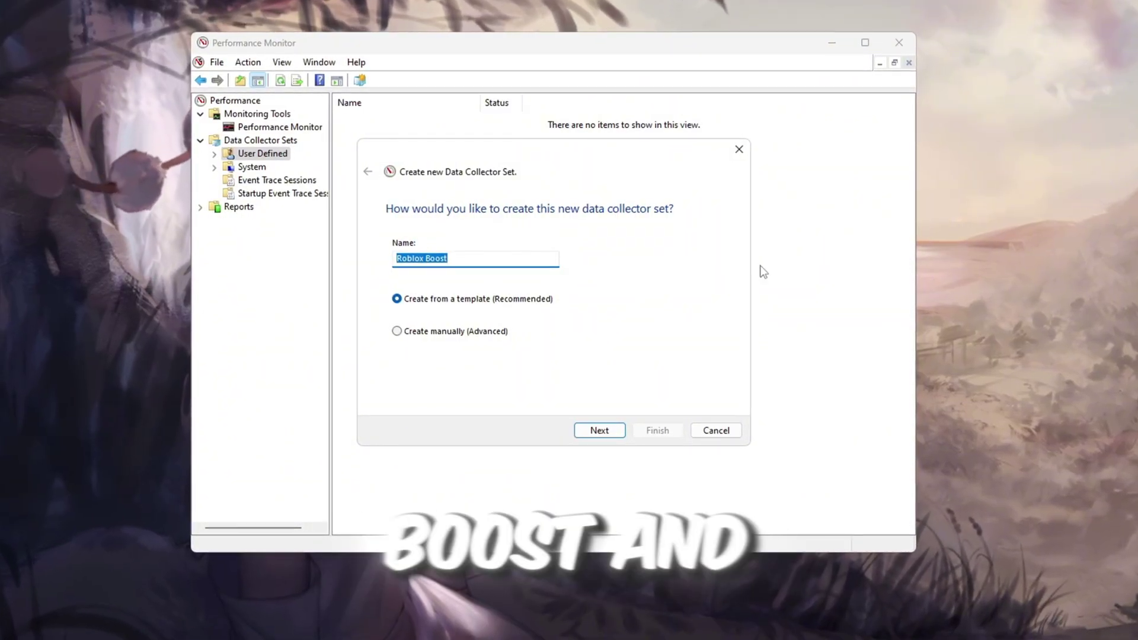
# Configure the set for manual (Advanced) creation with performance counter data logs
pyautogui.click(474, 332)
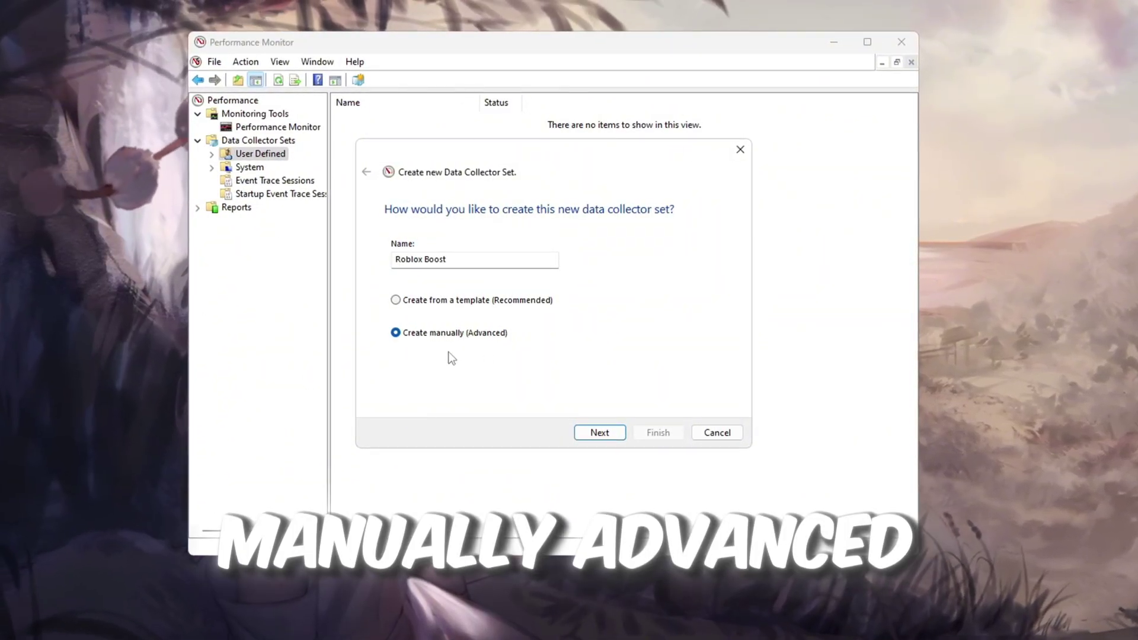
pyautogui.click(605, 434)
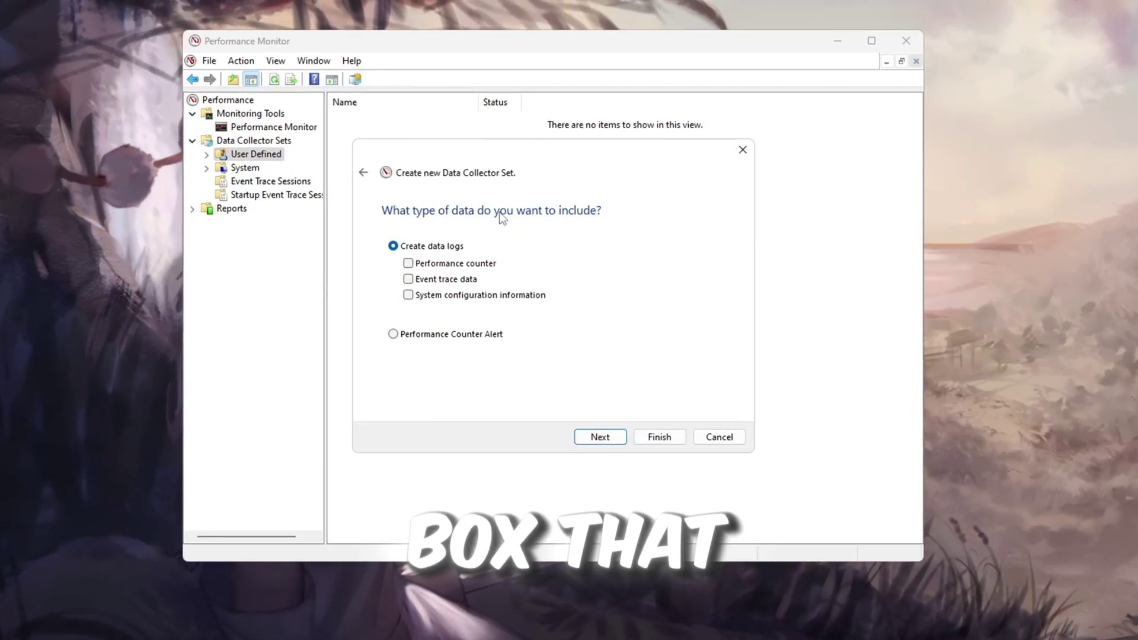
pyautogui.click(407, 263)
pyautogui.click(600, 438)
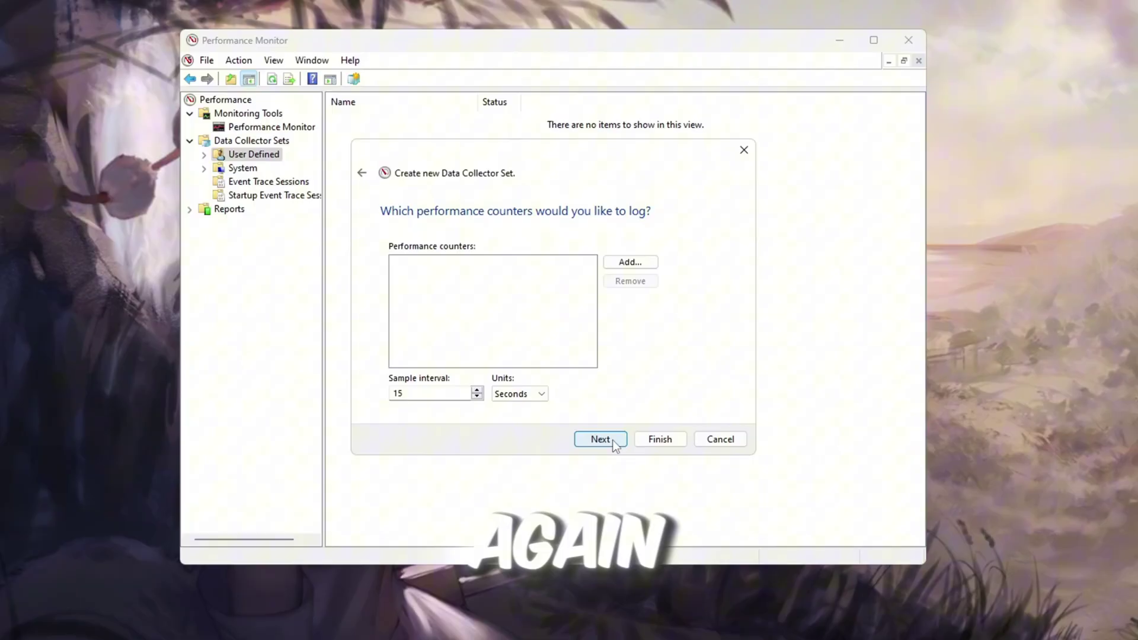
# Examine the Processor counter and its instances among the counters available for logging
pyautogui.click(630, 262)
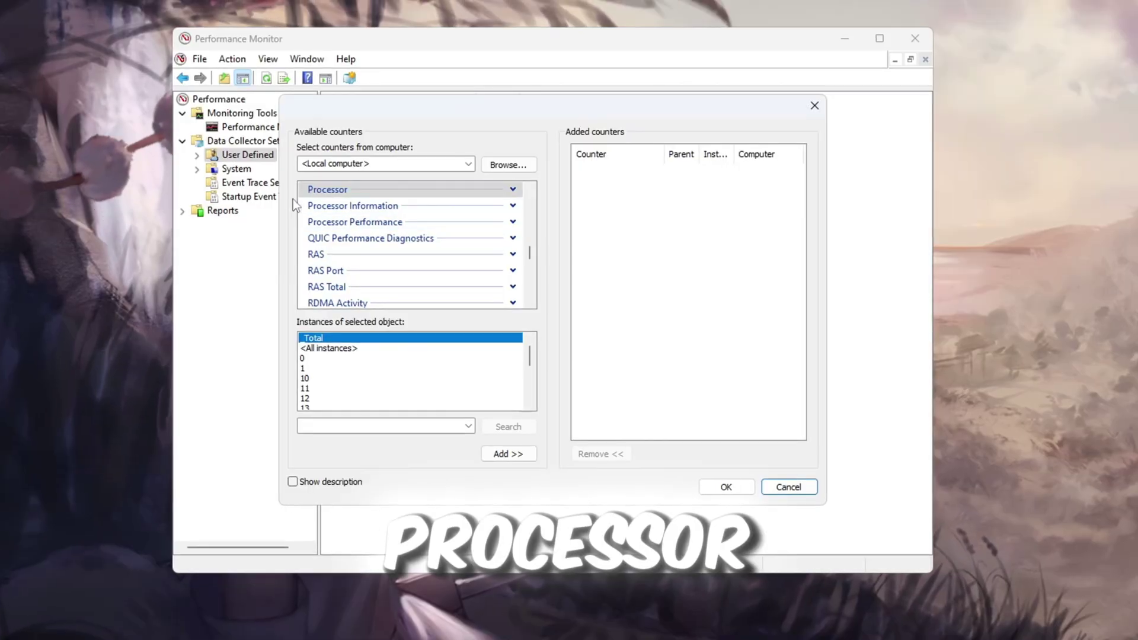
pyautogui.click(341, 196)
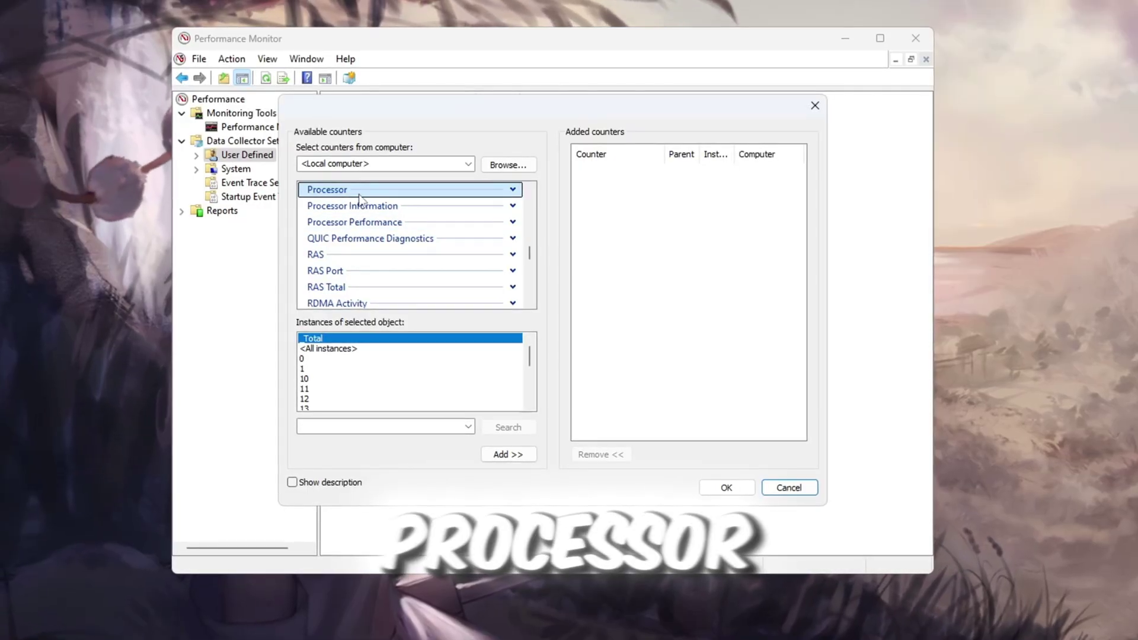
pyautogui.scroll(-1, 453, 385)
pyautogui.scroll(1, 454, 385)
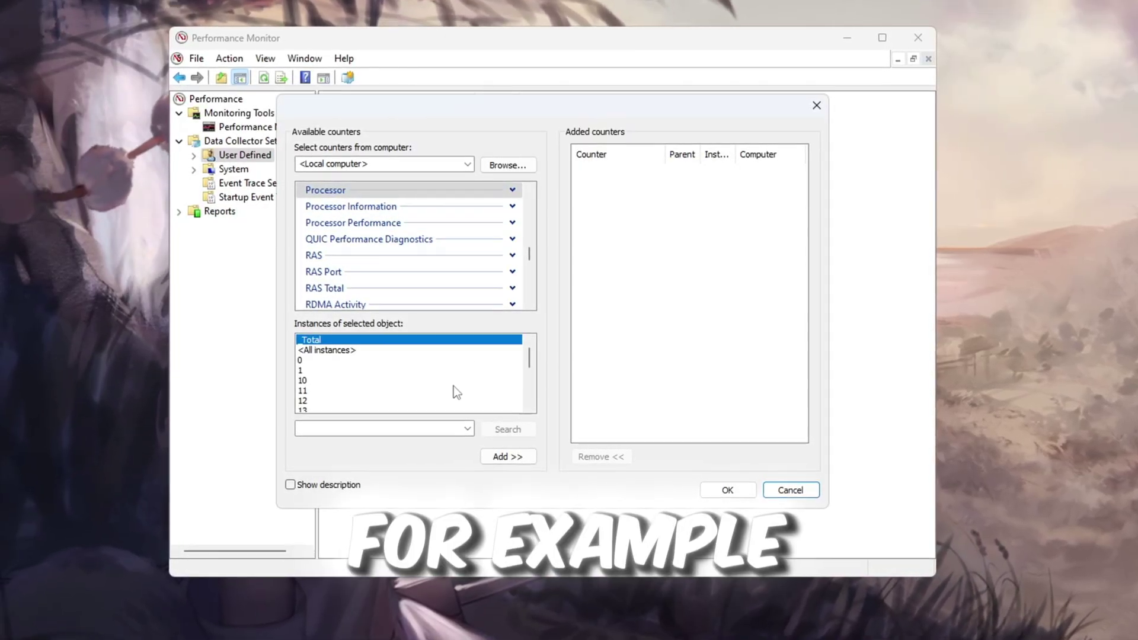
pyautogui.scroll(-1, 453, 386)
pyautogui.scroll(1, 413, 389)
pyautogui.scroll(-2, 355, 379)
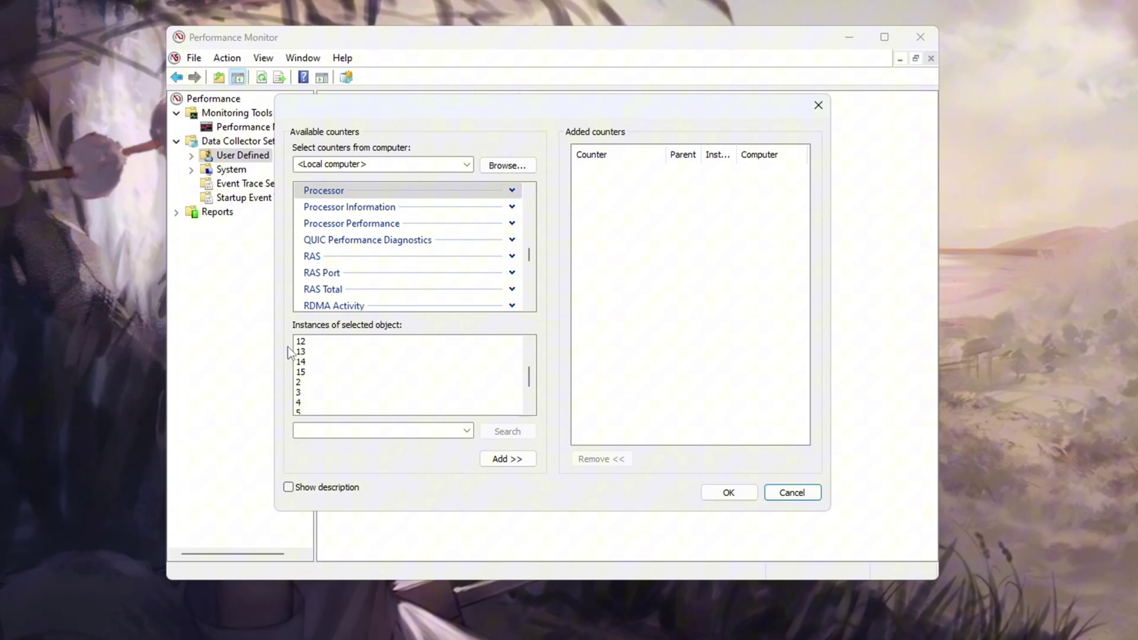
pyautogui.click(375, 373)
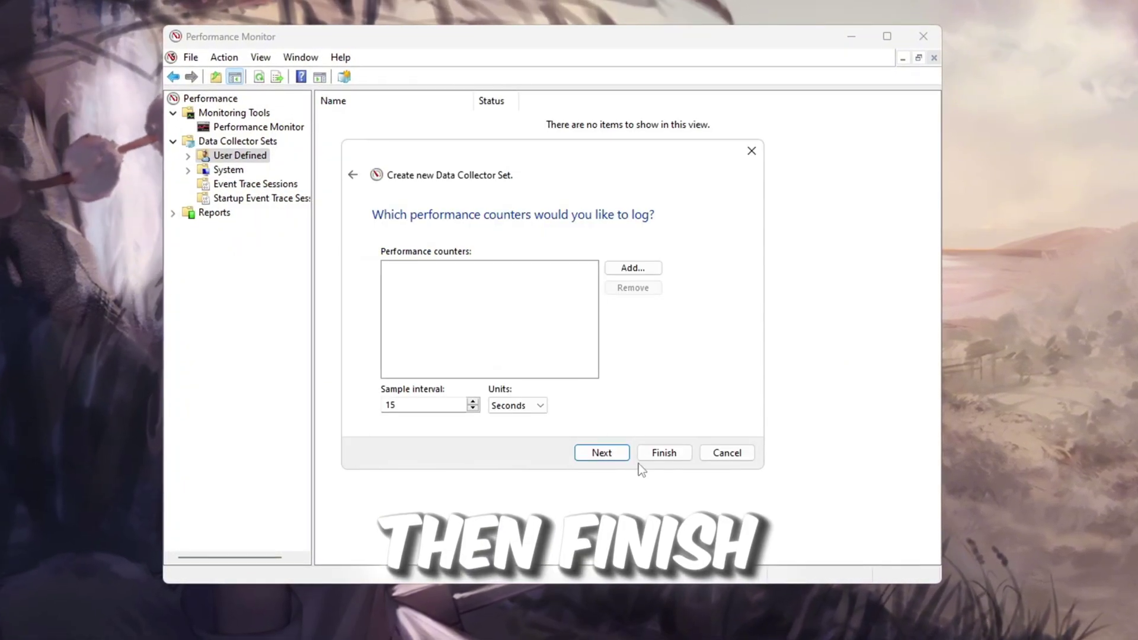
# Finish creating the Roblox Boost data collector set and start it
pyautogui.click(663, 454)
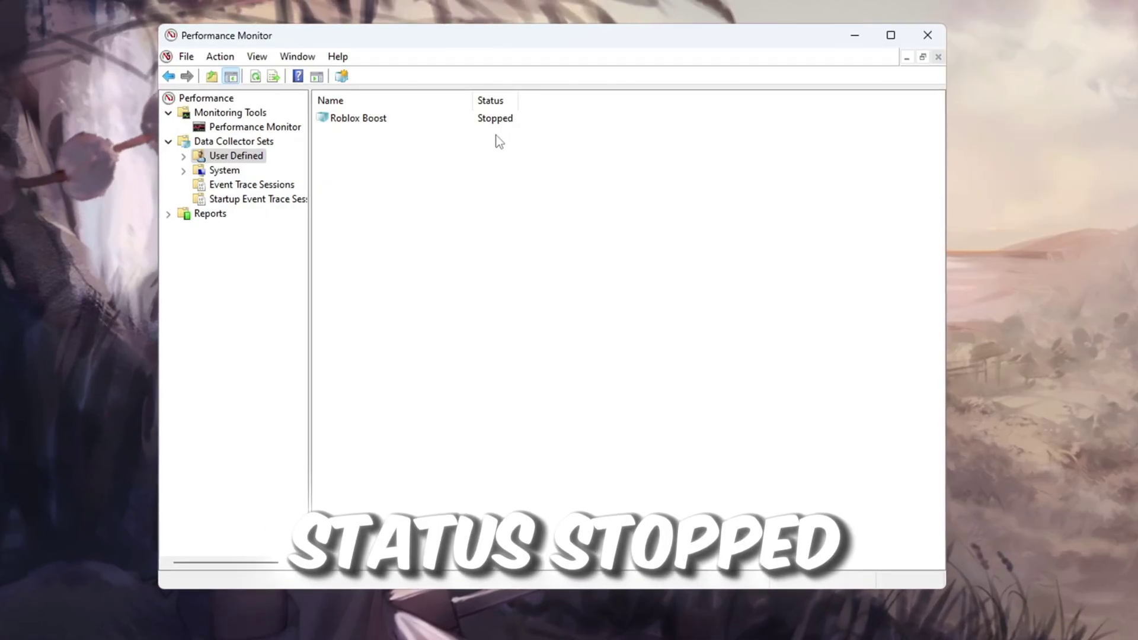
pyautogui.click(354, 121)
pyautogui.rightClick(356, 118)
pyautogui.click(386, 126)
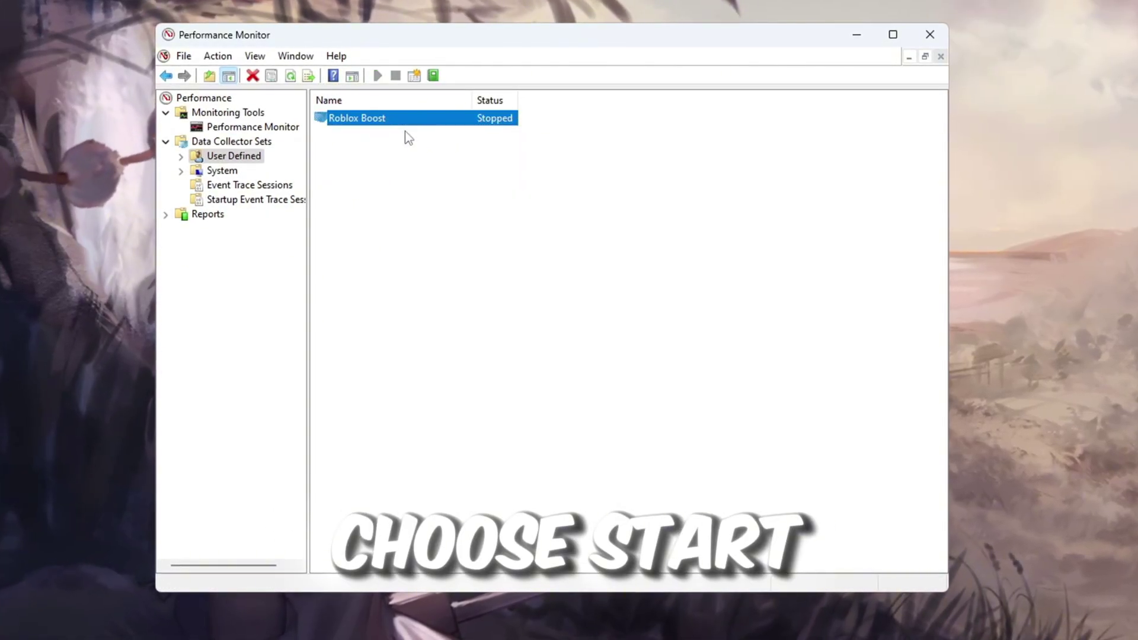
pyautogui.press('Return')
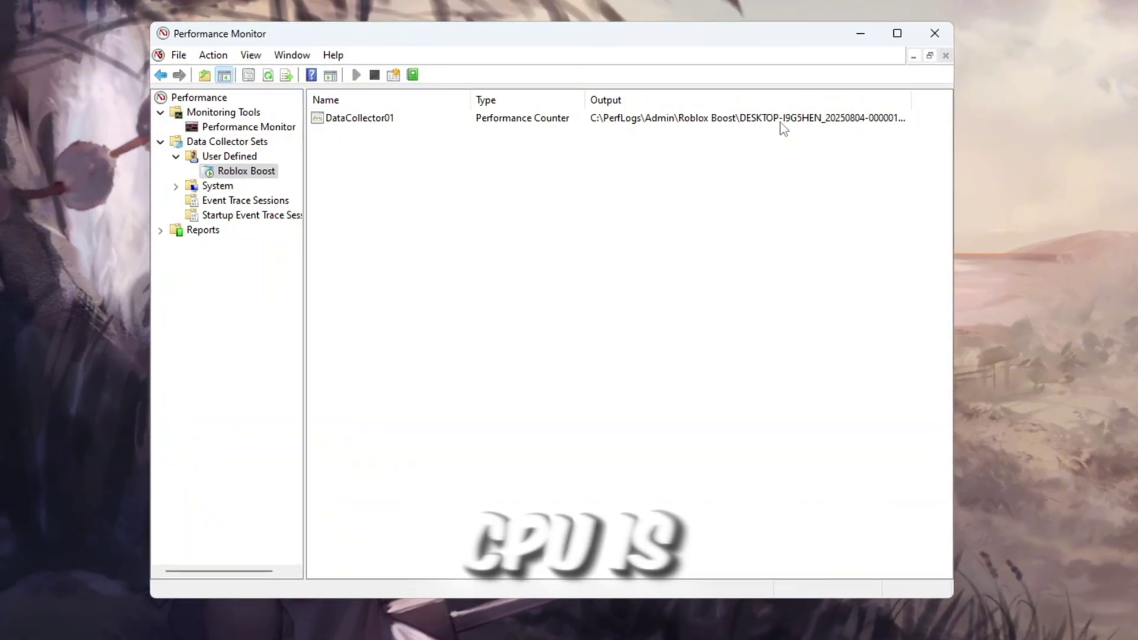
pyautogui.doubleClick(781, 123)
pyautogui.click(694, 130)
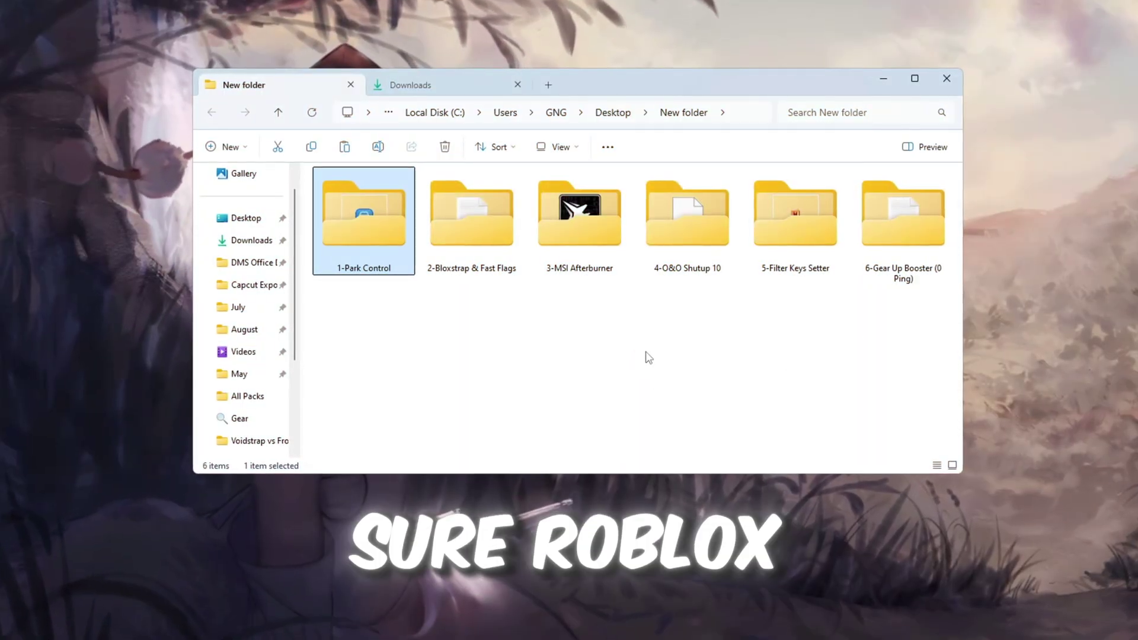
# Launch ParkControl and select the Bitsum Highest Performance power profile
pyautogui.doubleClick(346, 226)
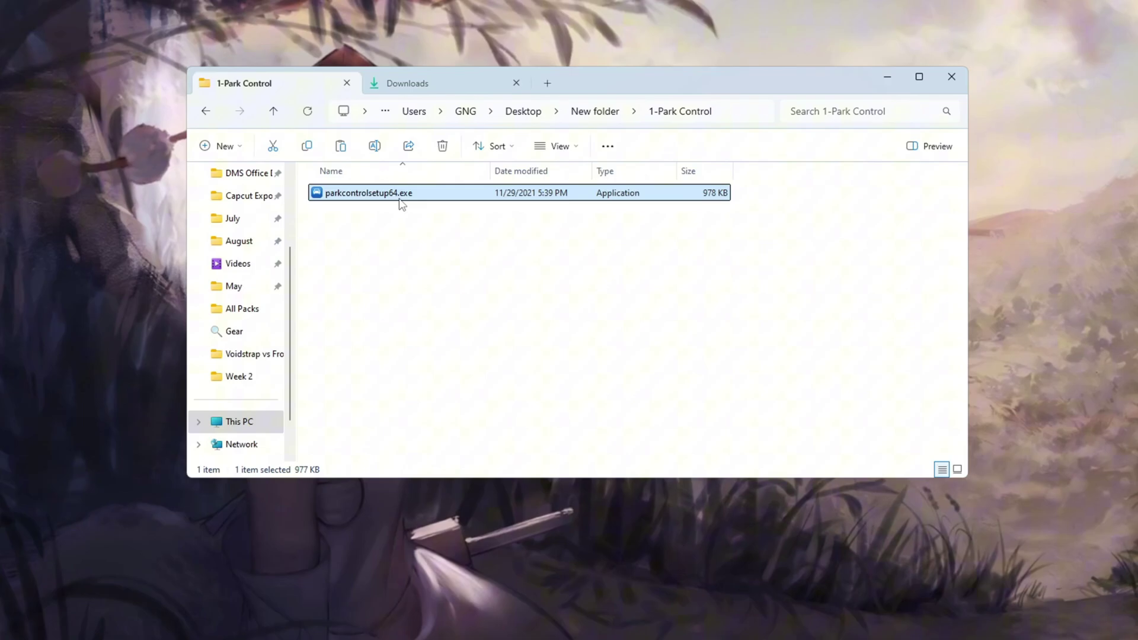
pyautogui.press('super')
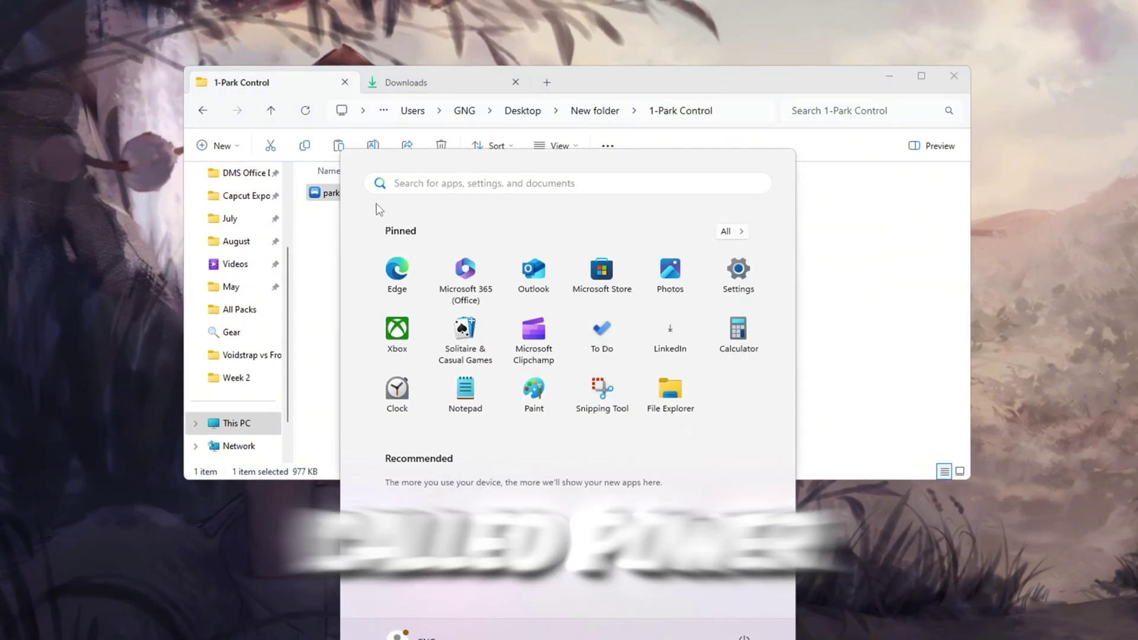
pyautogui.write('park')
pyautogui.press('Return')
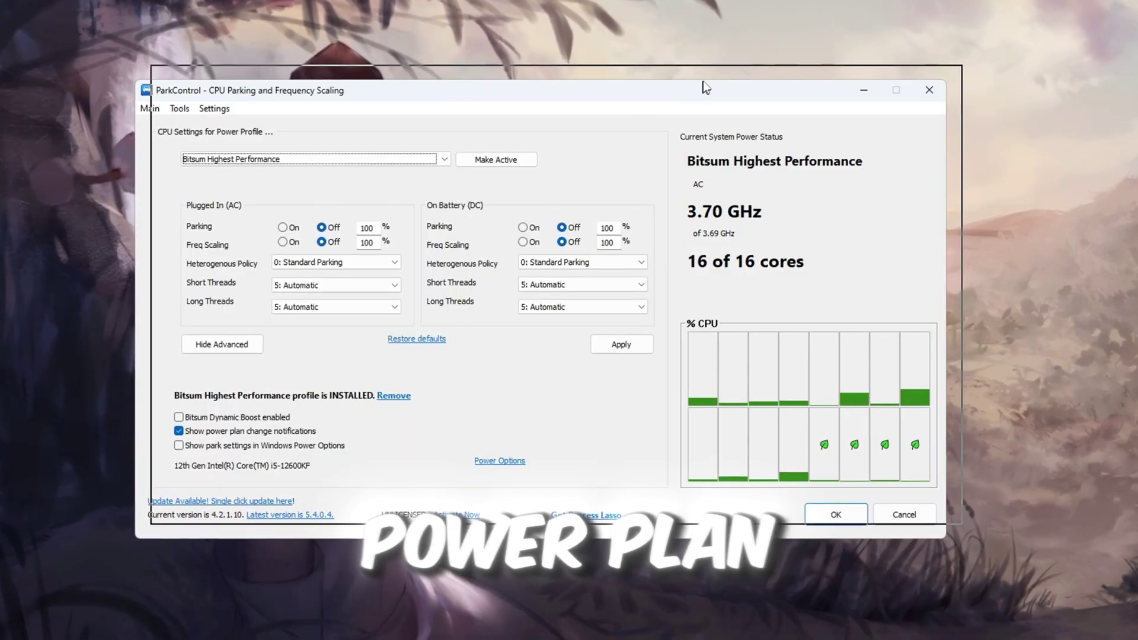
pyautogui.click(427, 140)
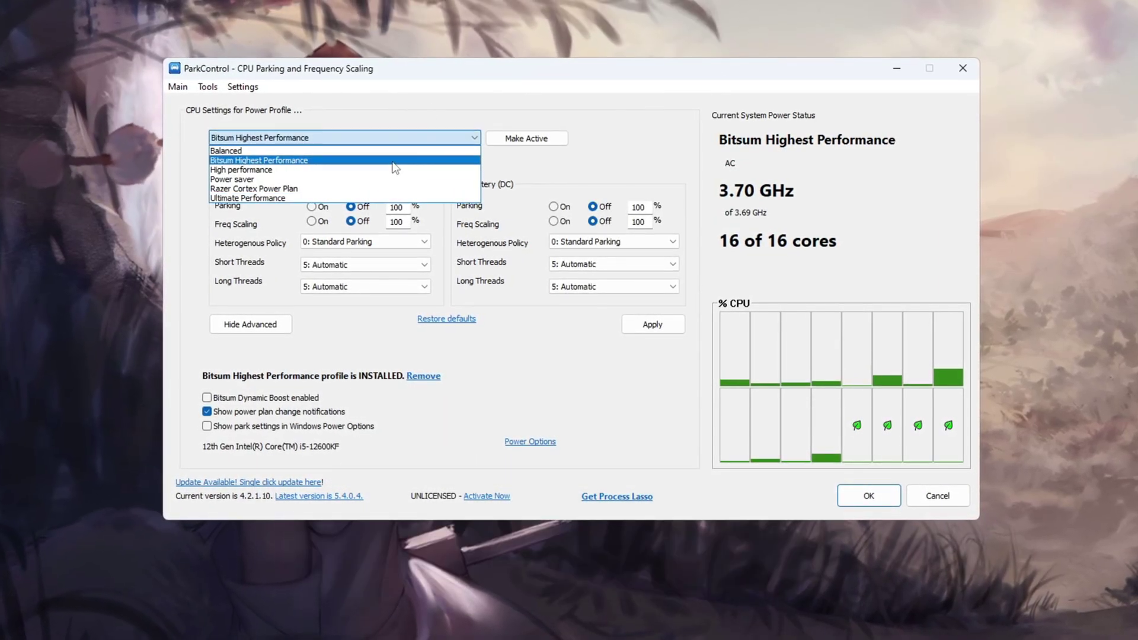
pyautogui.click(283, 161)
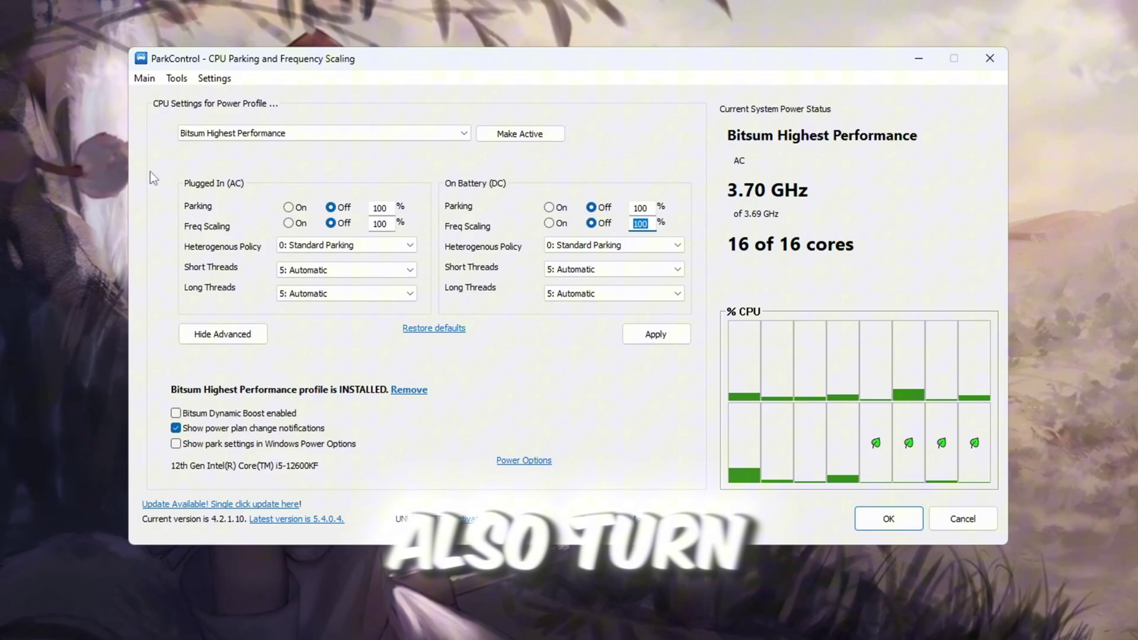
# Try to enable Bitsum Dynamic Boost in ParkControl
pyautogui.click(230, 419)
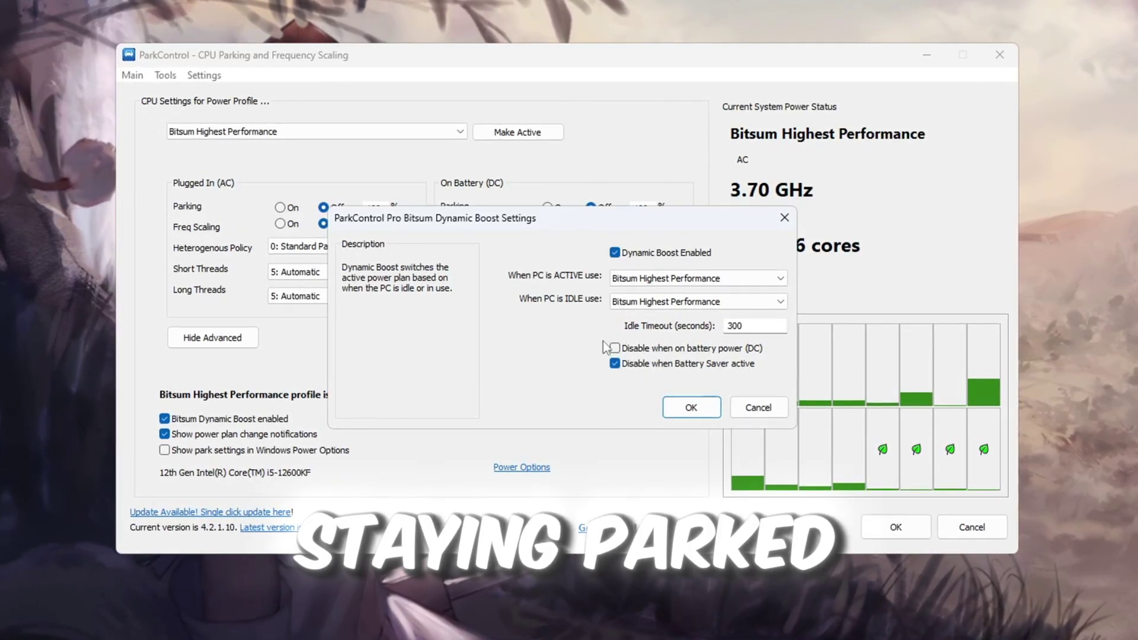
pyautogui.click(781, 410)
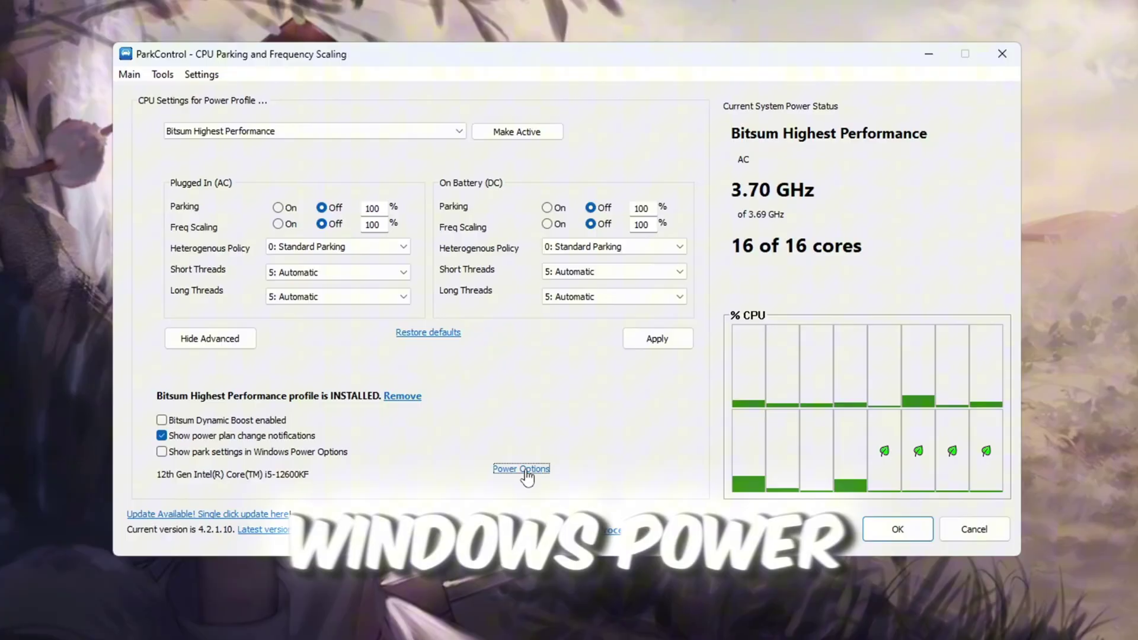
# Check which power plan is selected in Windows Power Options, and close that window
pyautogui.click(526, 471)
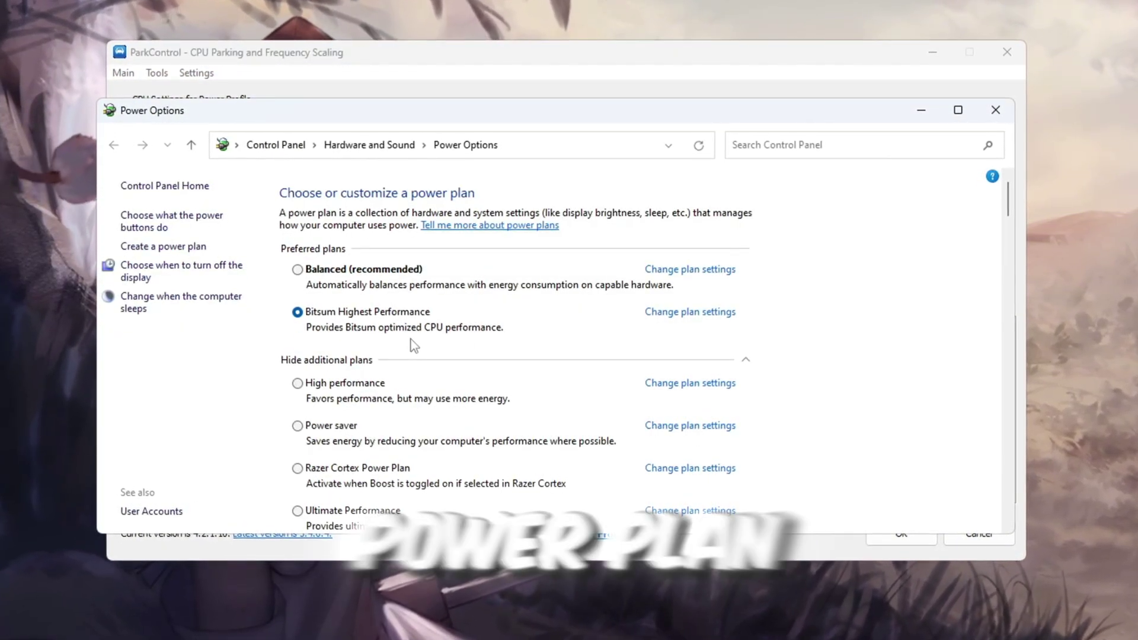
pyautogui.click(995, 110)
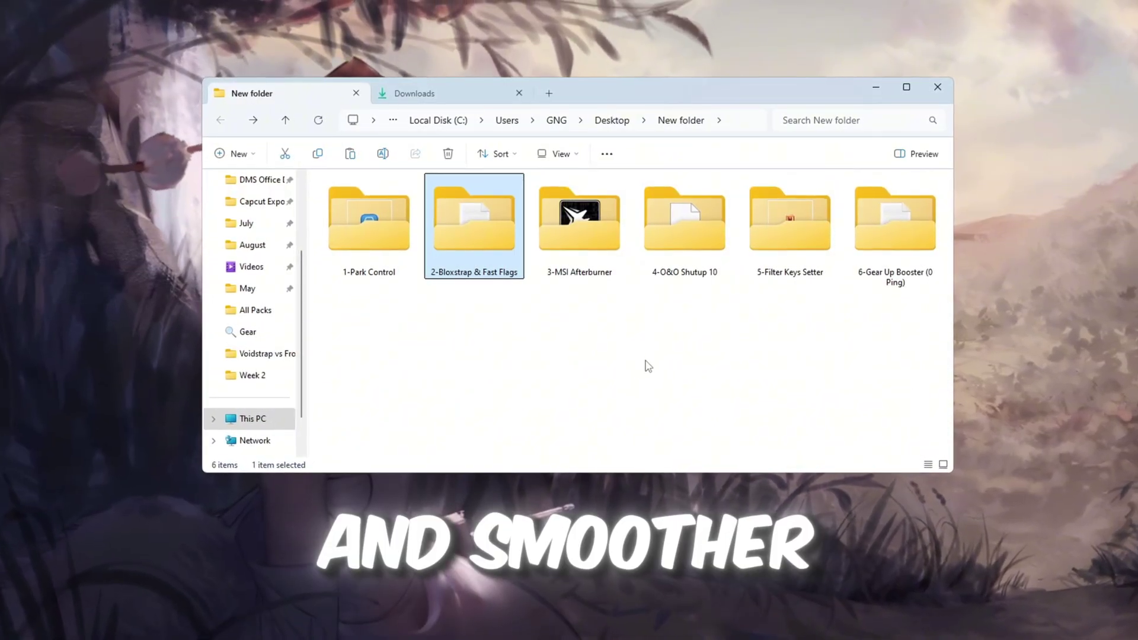
# Open the 2-Bloxstrap & Fast Flags folder, then launch Bloxstrap and open its configuration settings
pyautogui.doubleClick(479, 230)
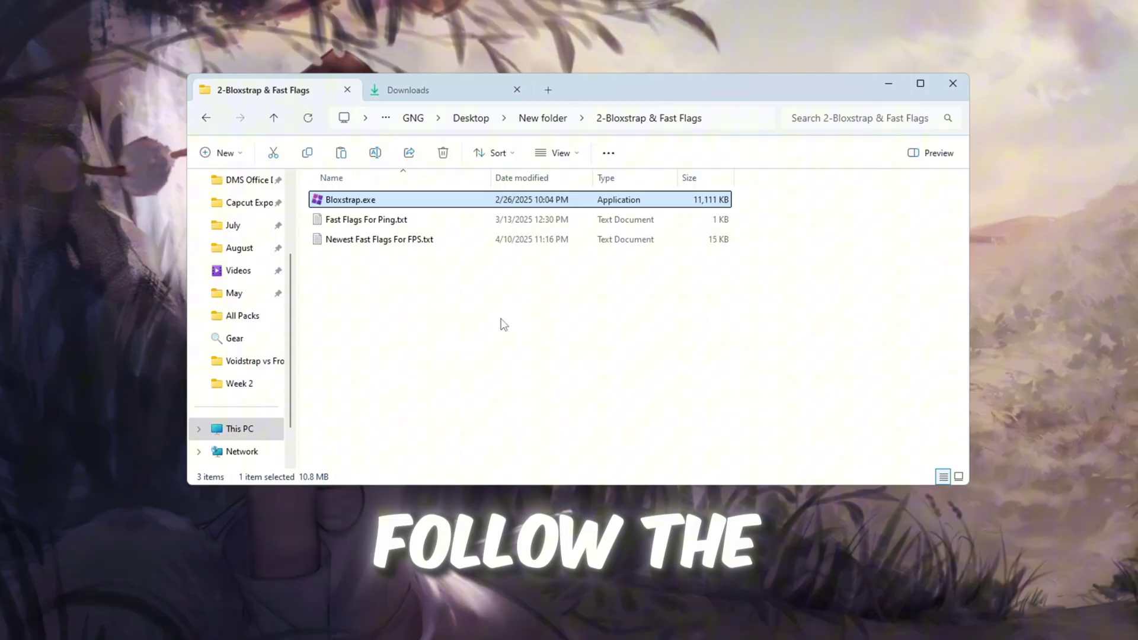
pyautogui.press('super')
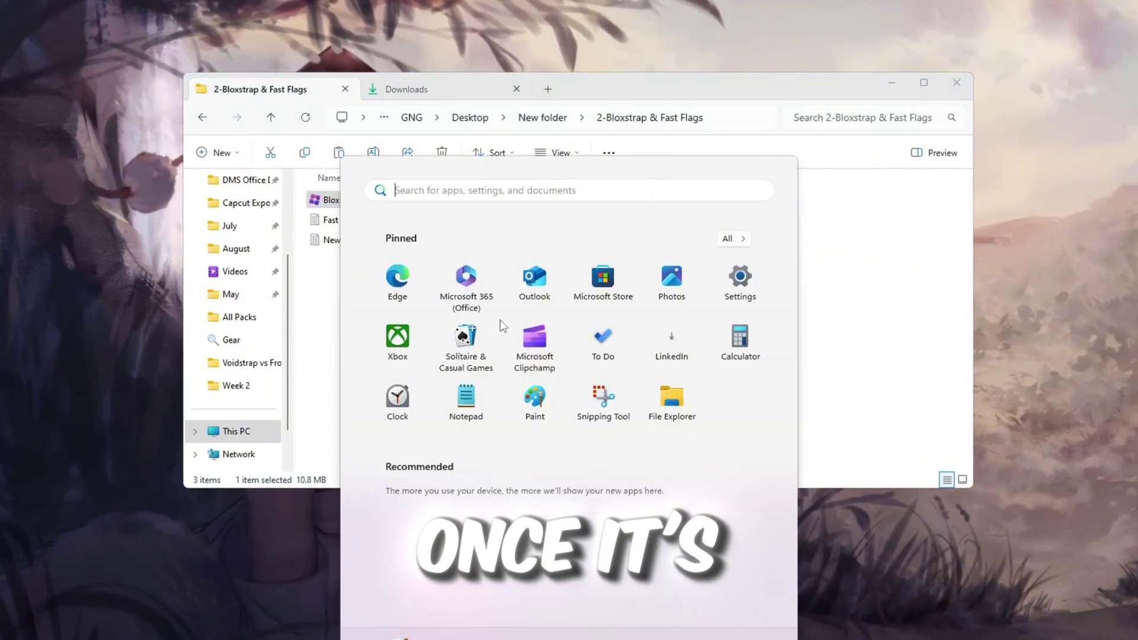
pyautogui.write('bloxstrap')
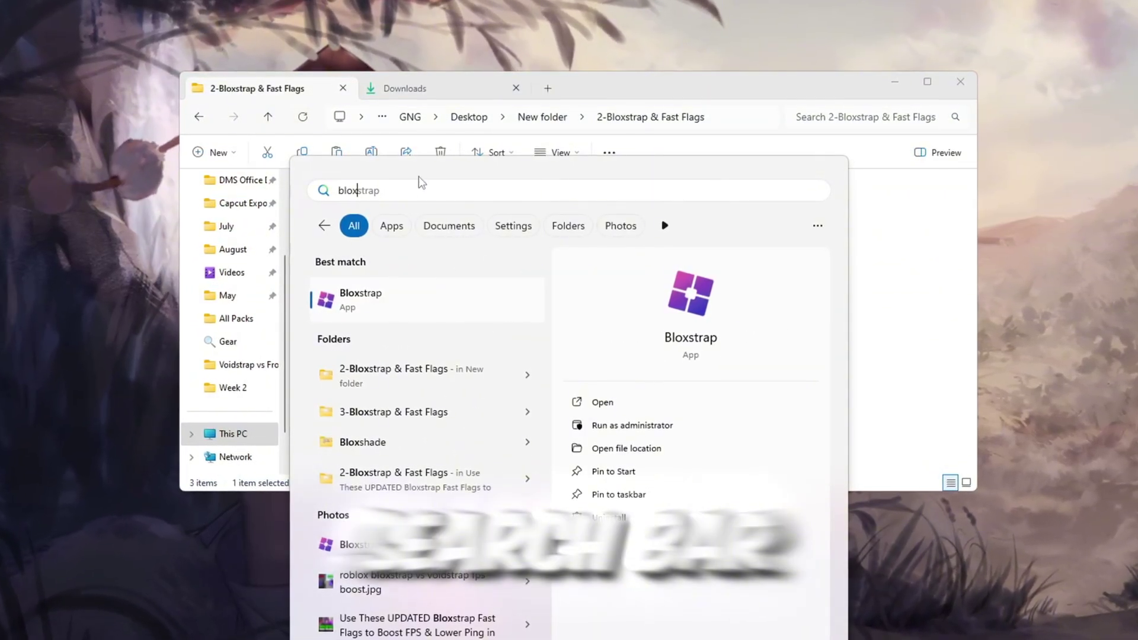
pyautogui.click(631, 403)
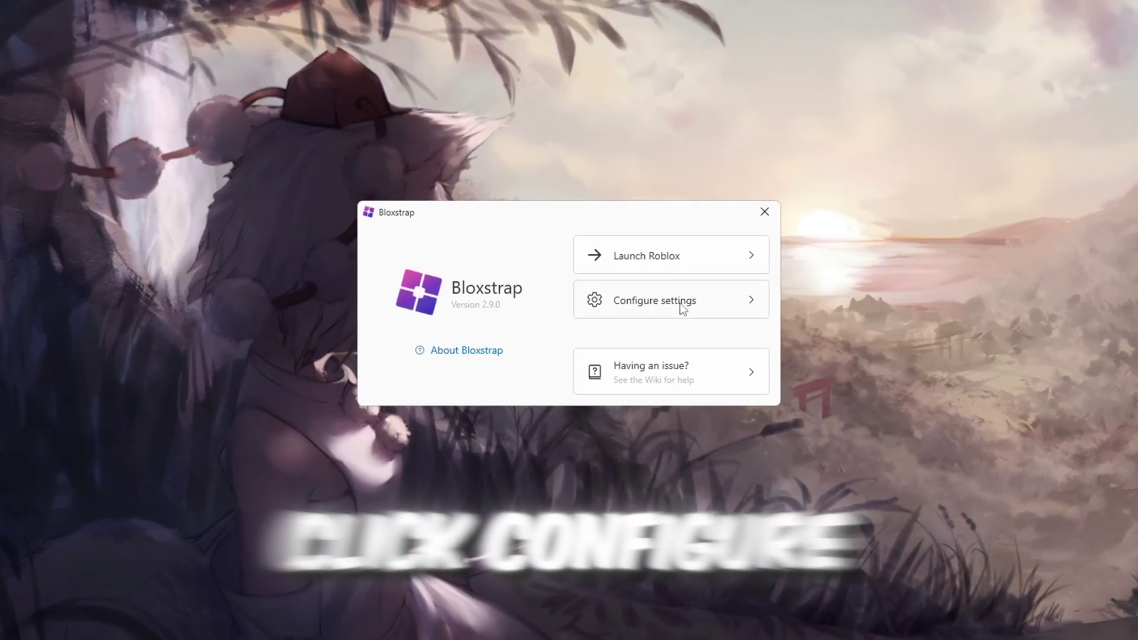
pyautogui.click(680, 304)
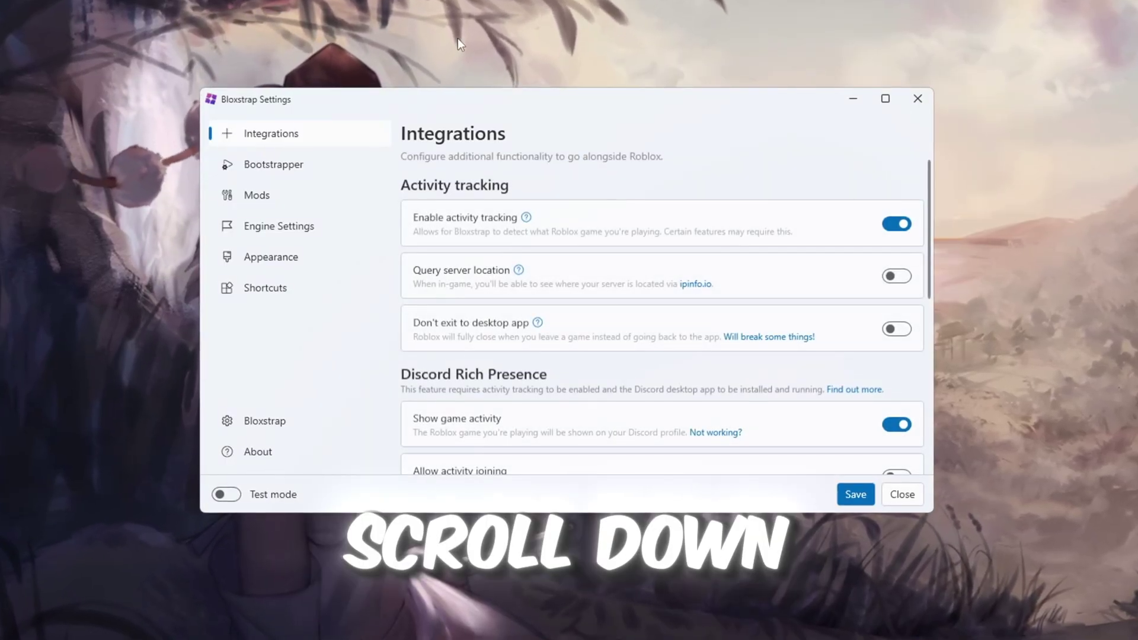
# Open the Fast Flag Editor from Bloxstrap's engine settings and start adding a new fast flag
pyautogui.click(325, 230)
pyautogui.scroll(-15, 612, 268)
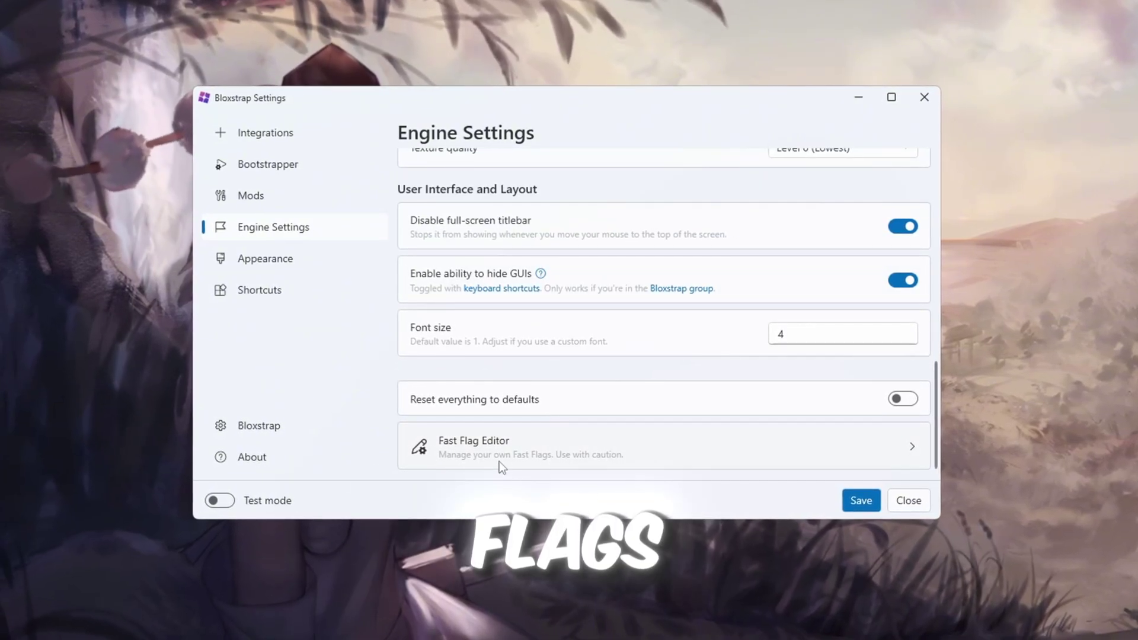
pyautogui.click(499, 461)
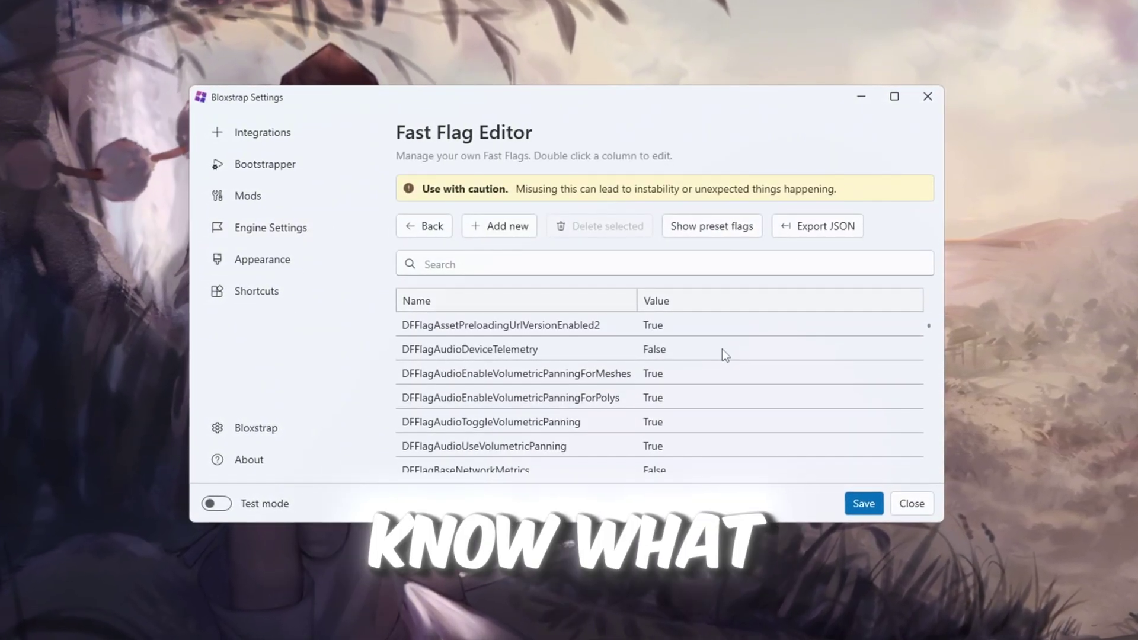
pyautogui.click(504, 236)
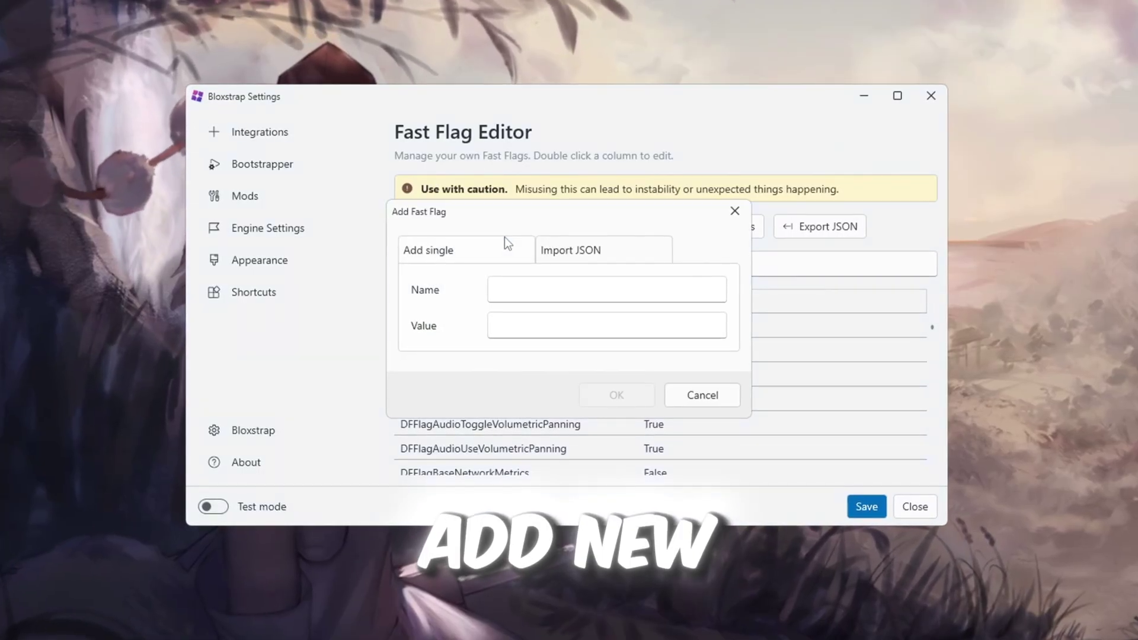
# Open Newest Fast Flags For FPS.txt from the Bloxstrap folder, copy its entire contents, and minimize the text editor
pyautogui.click(320, 622)
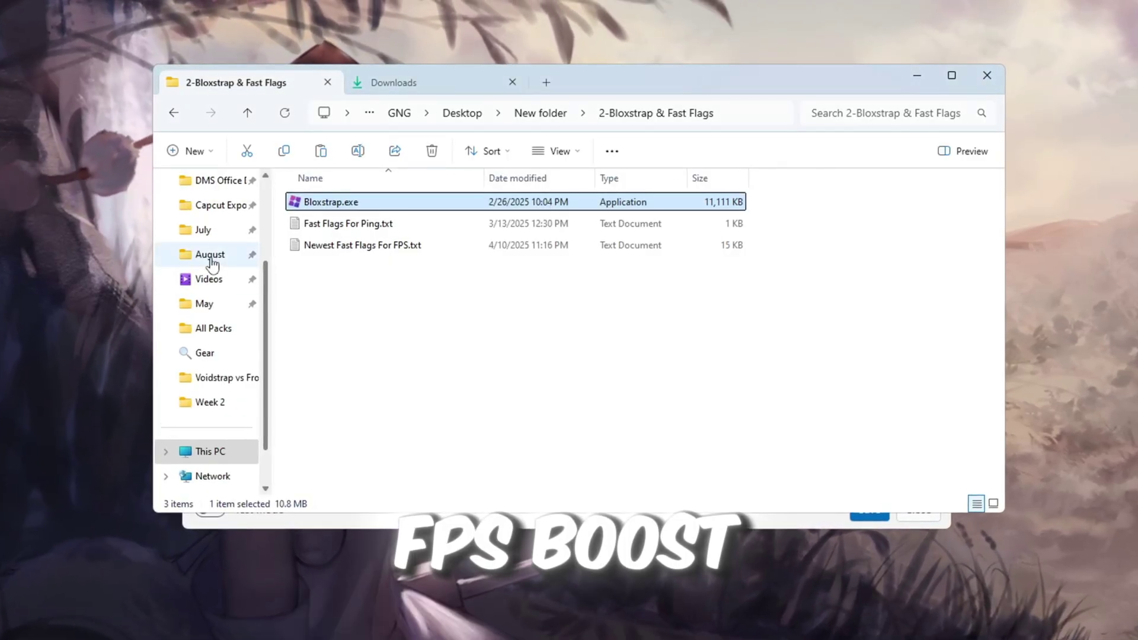
pyautogui.keyDown('ctrl'); pyautogui.scroll(4, 506, 308); pyautogui.keyUp('ctrl')
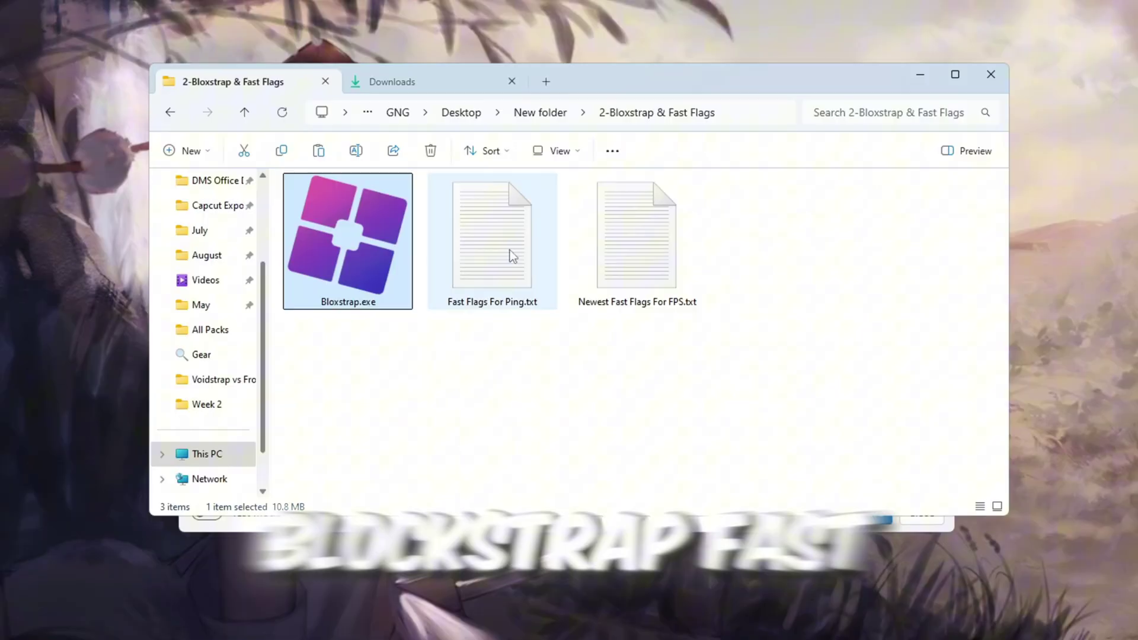
pyautogui.click(684, 262)
pyautogui.doubleClick(637, 232)
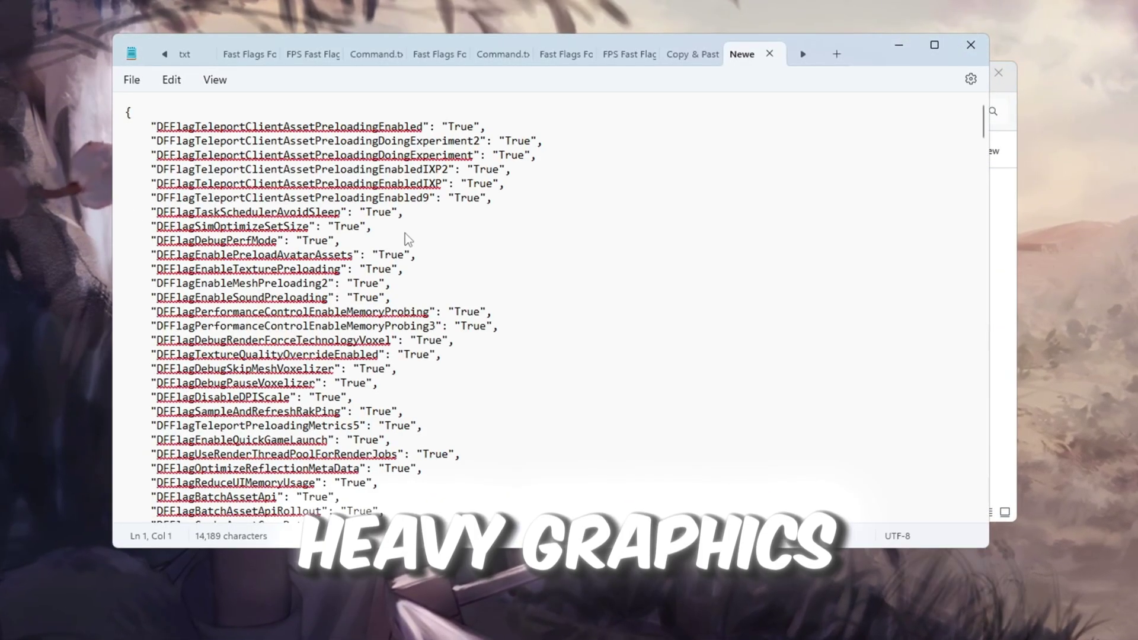
pyautogui.scroll(-15, 404, 234)
pyautogui.scroll(-10, 408, 236)
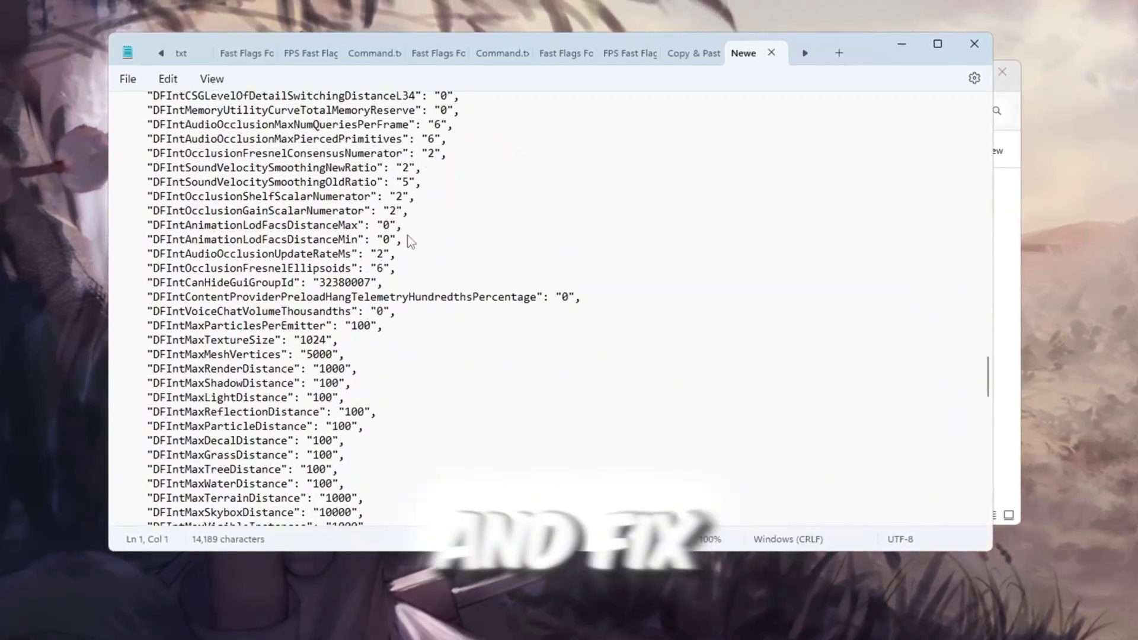
pyautogui.hotkey('ctrl', 'a')
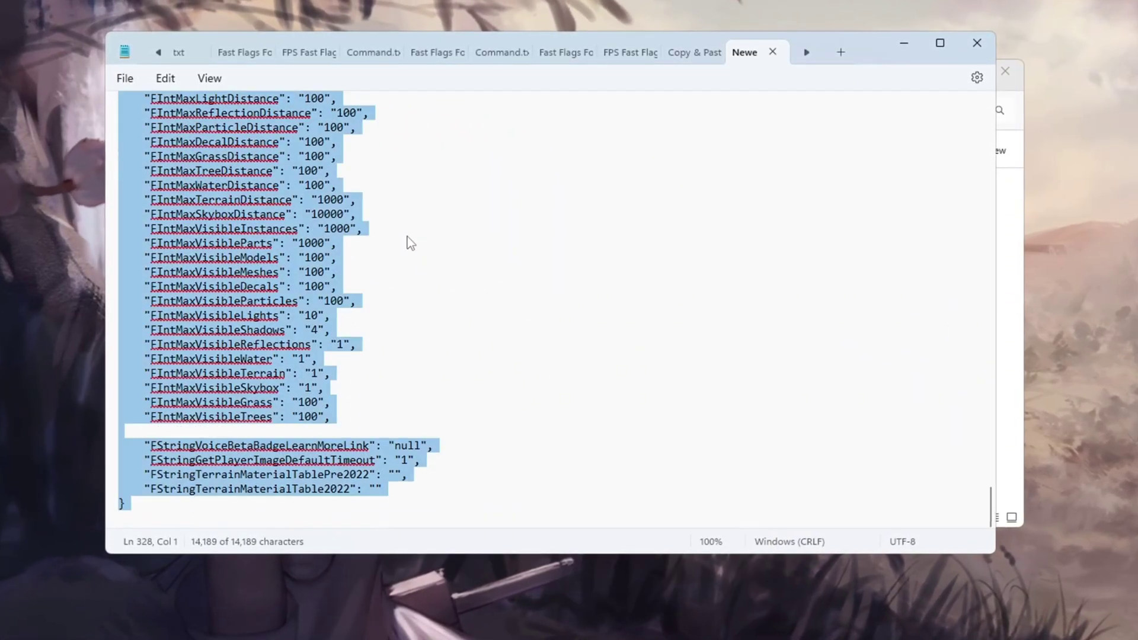
pyautogui.rightClick(213, 170)
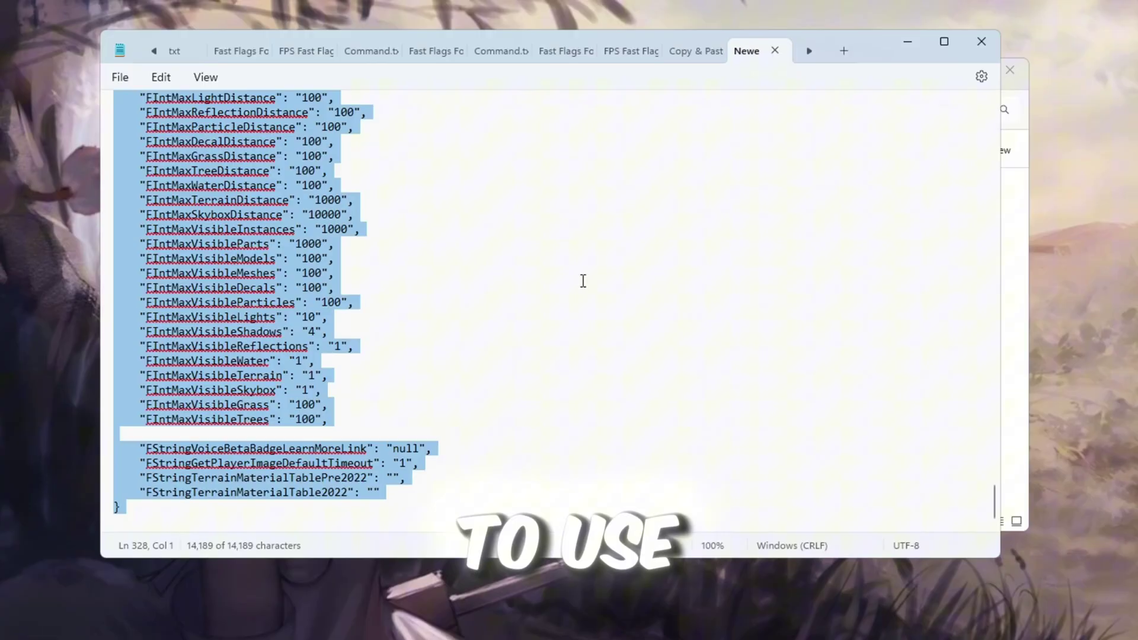
pyautogui.click(909, 40)
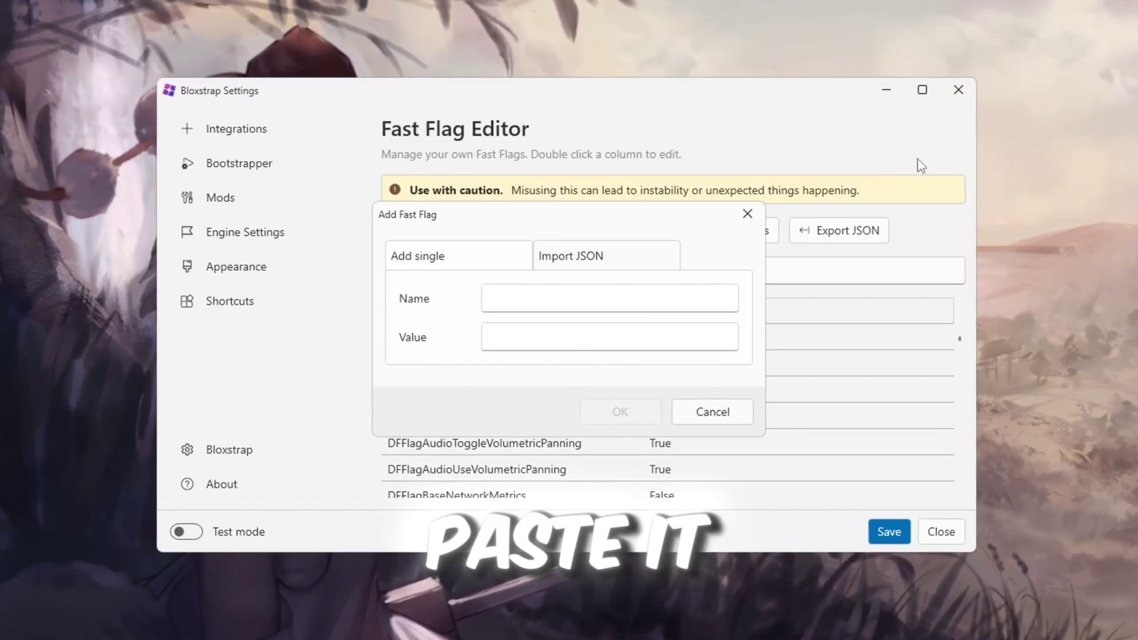
# Import the copied FPS fast flags as JSON, accept the large-configuration warning, and save the Bloxstrap settings
pyautogui.click(610, 260)
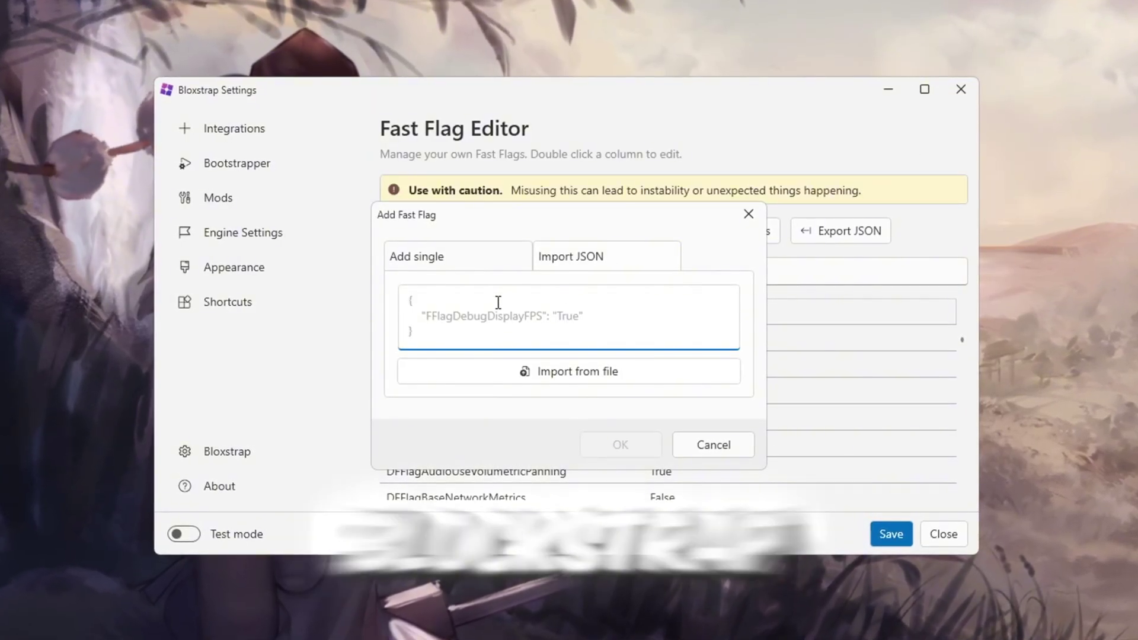
pyautogui.hotkey('ctrl', 'v')
pyautogui.press('Return')
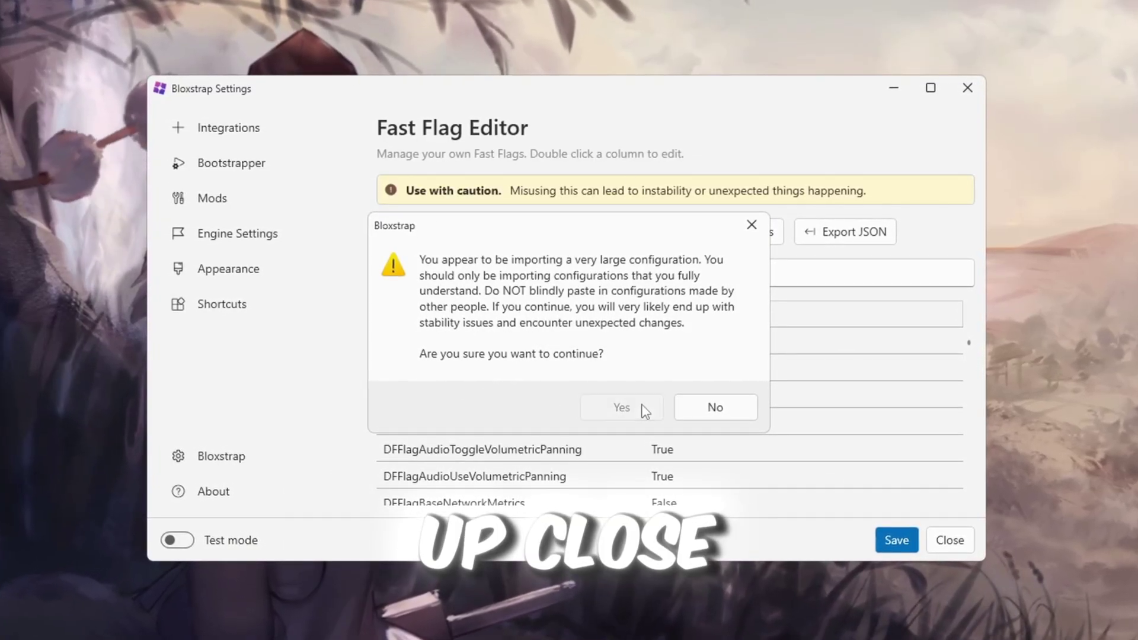
pyautogui.click(644, 409)
pyautogui.click(630, 573)
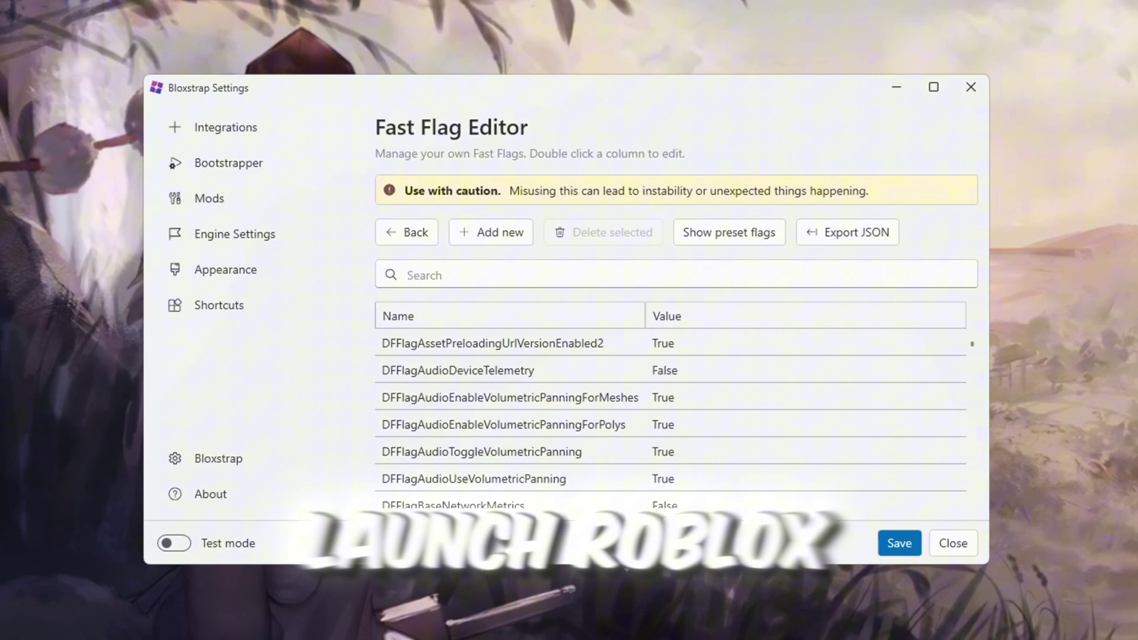
pyautogui.click(900, 544)
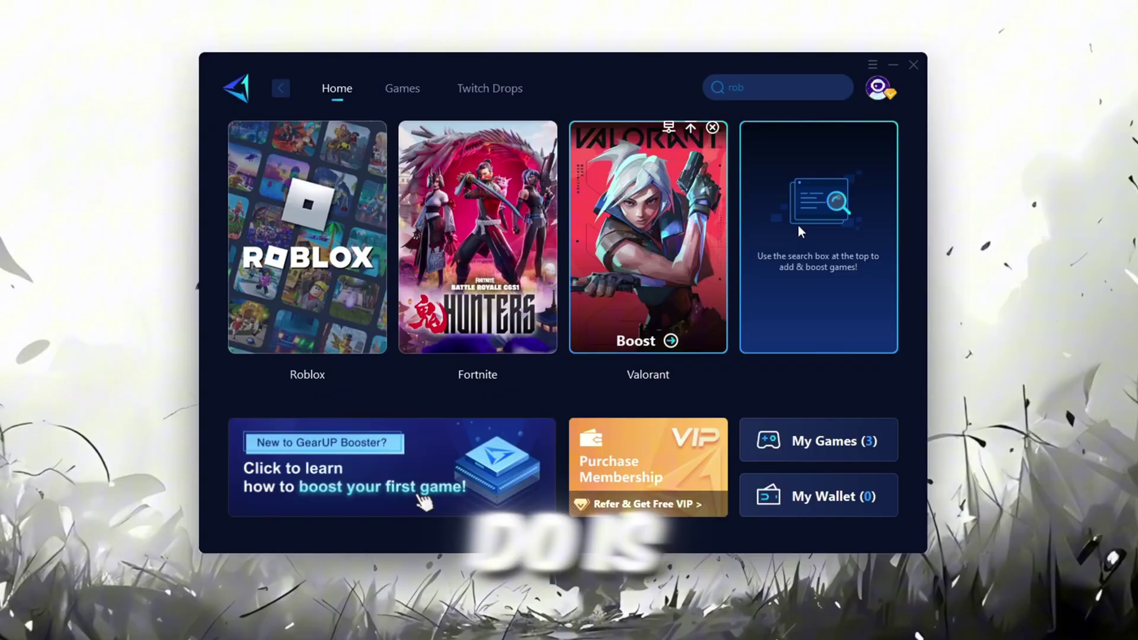
# Browse the supported games catalogue in GearUP Booster, then return to the home page
pyautogui.click(874, 94)
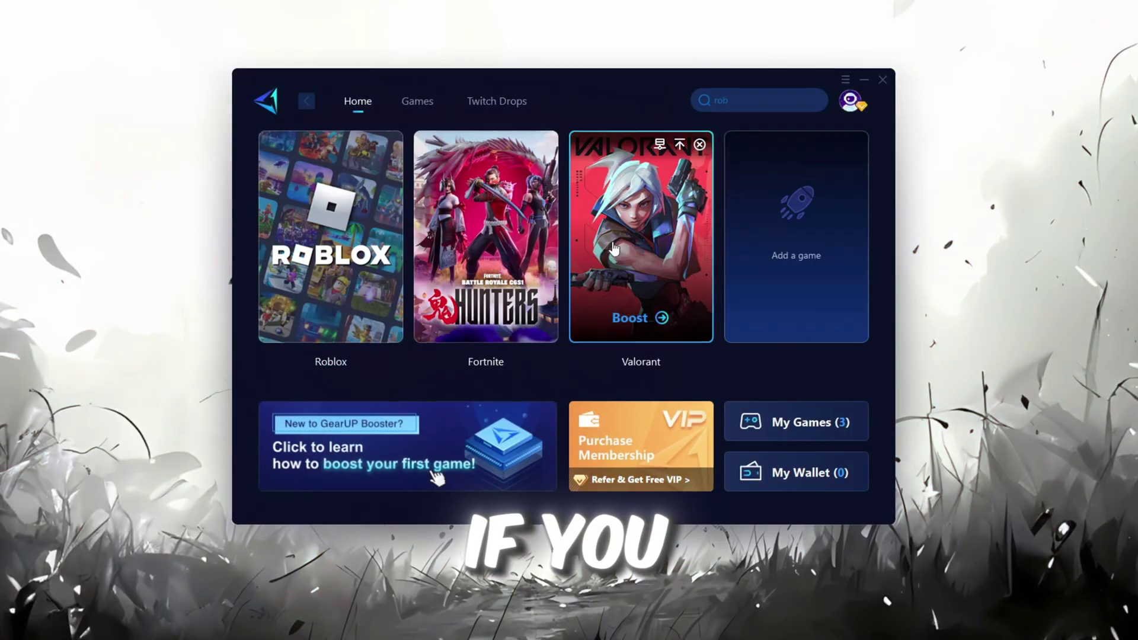
pyautogui.click(415, 99)
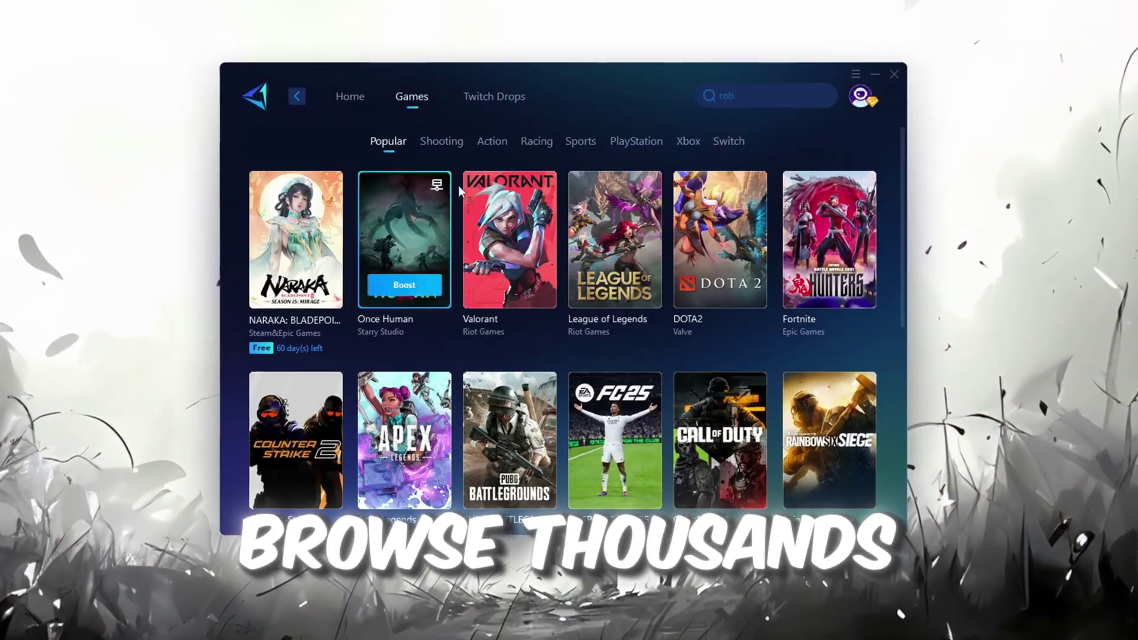
pyautogui.scroll(-5, 550, 307)
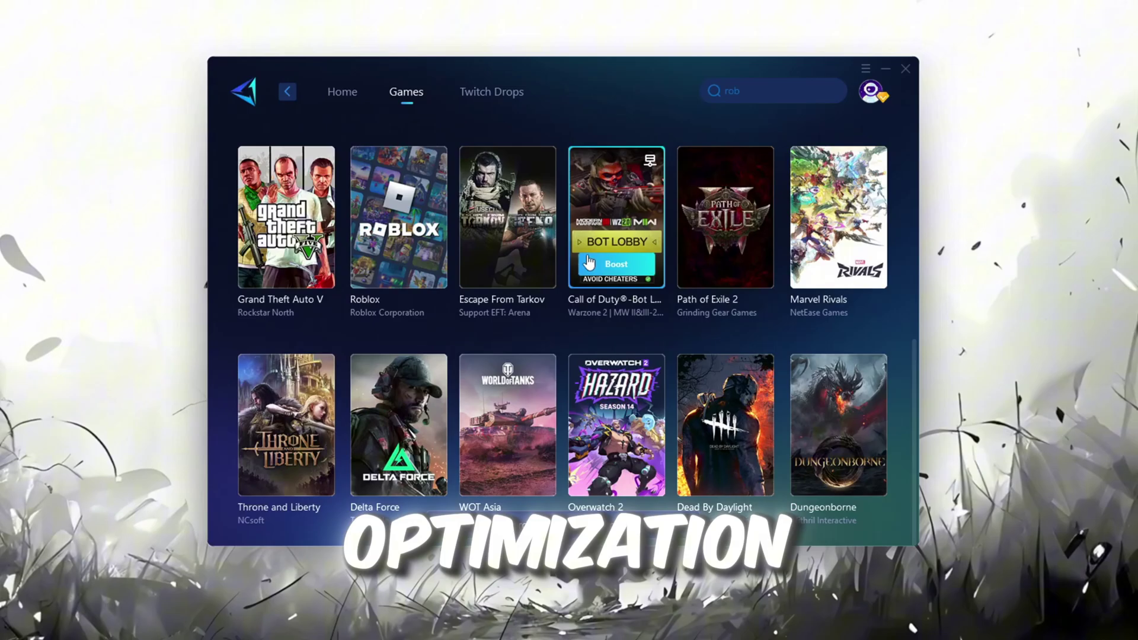
pyautogui.scroll(5, 557, 332)
pyautogui.click(340, 89)
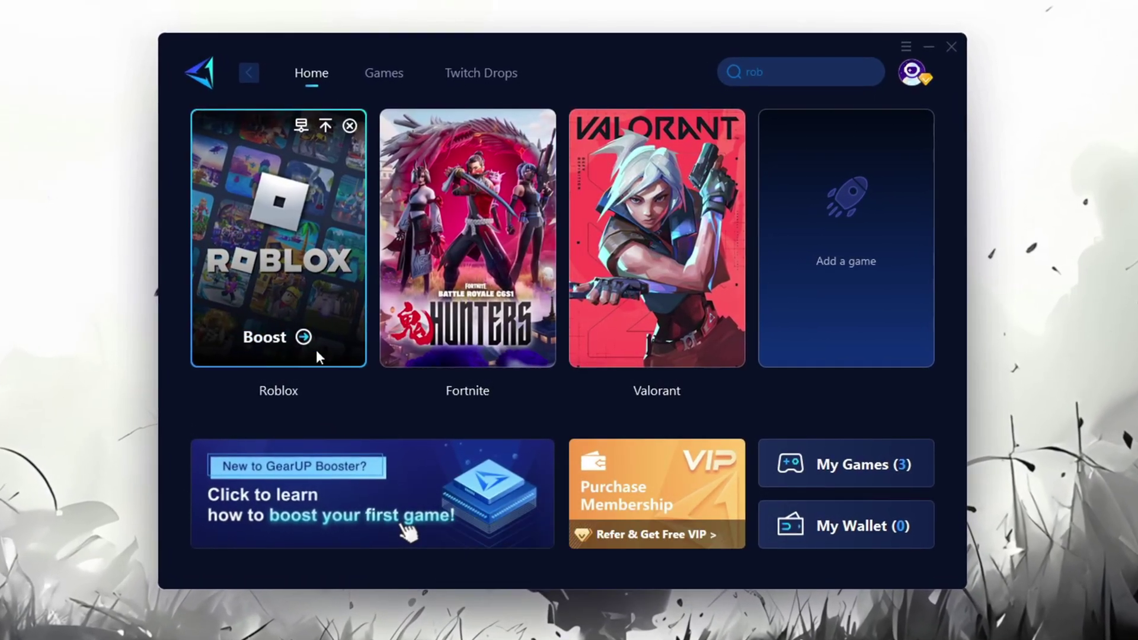
# Boost Roblox in GearUP Booster and review the game server regions, leaving the region on Auto
pyautogui.click(272, 342)
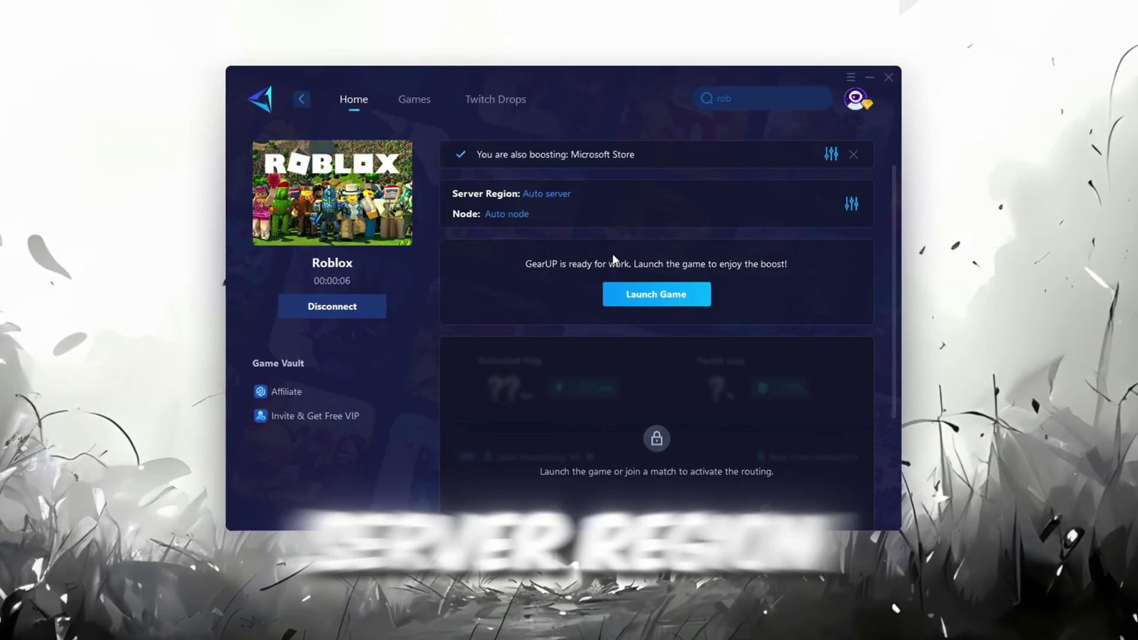
pyautogui.click(545, 194)
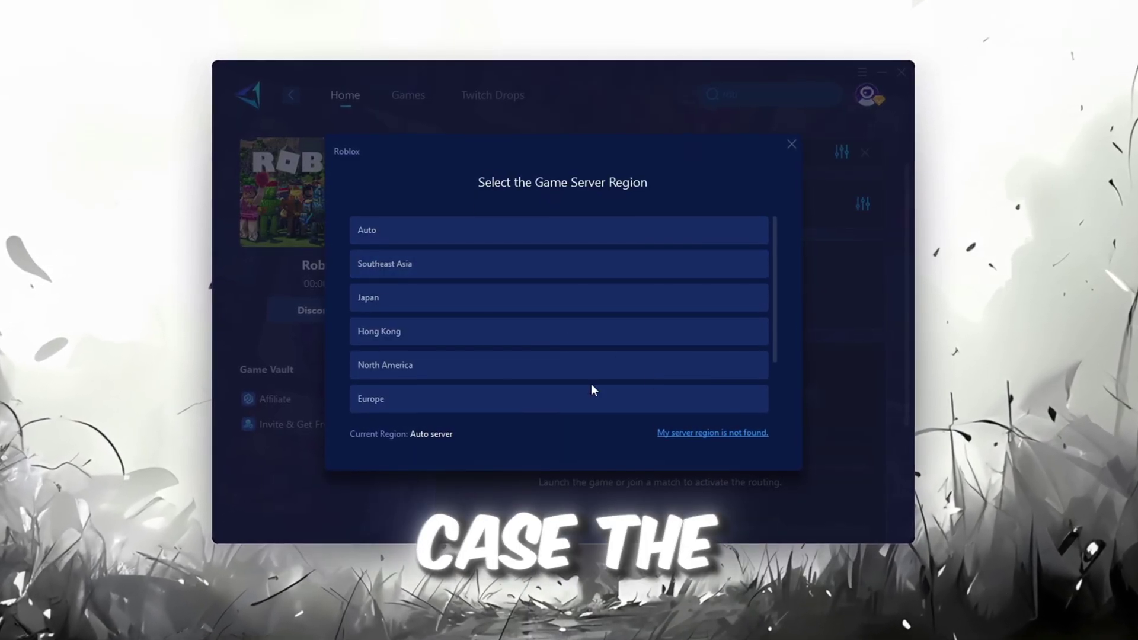
pyautogui.scroll(-1, 524, 297)
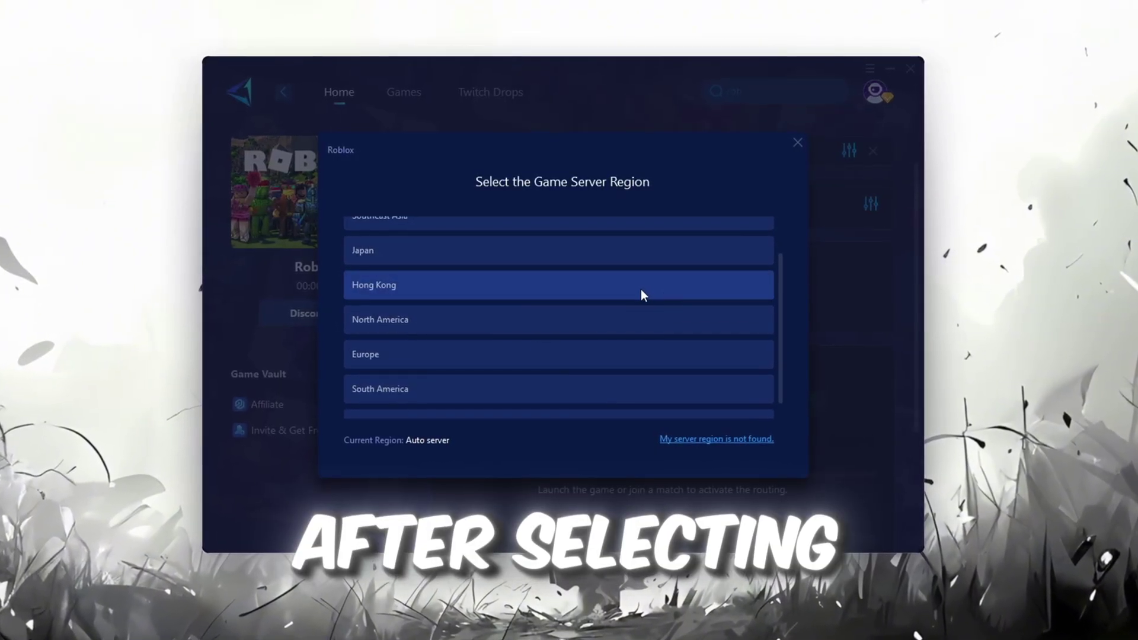
pyautogui.click(796, 143)
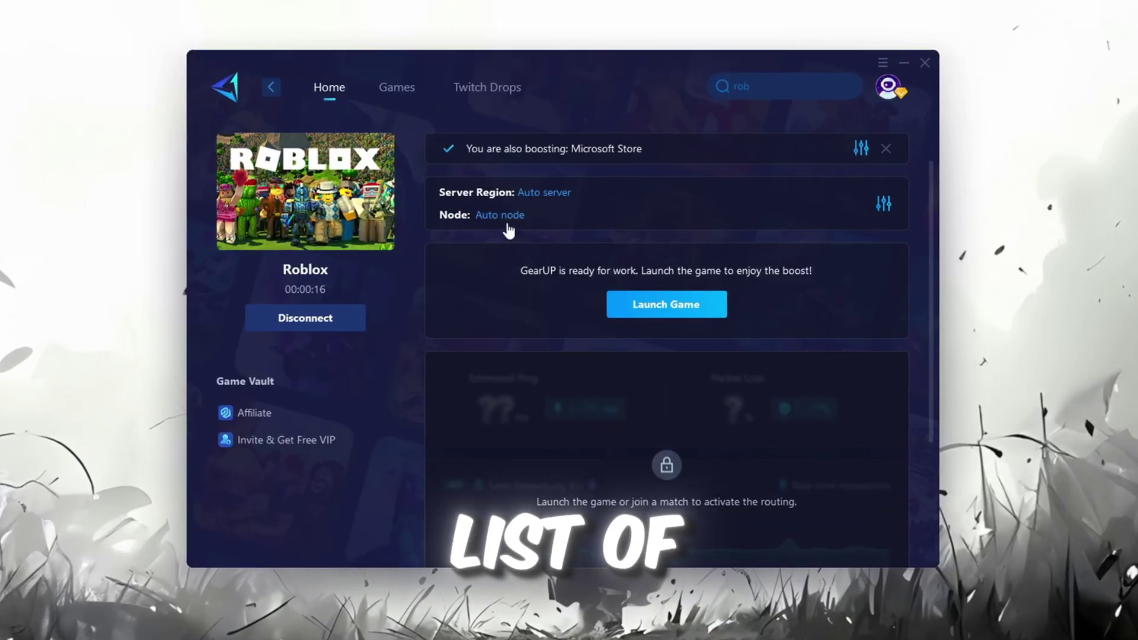
# Review the available nodes for the Roblox server, leave the node on Auto, and close GearUP Booster
pyautogui.click(510, 220)
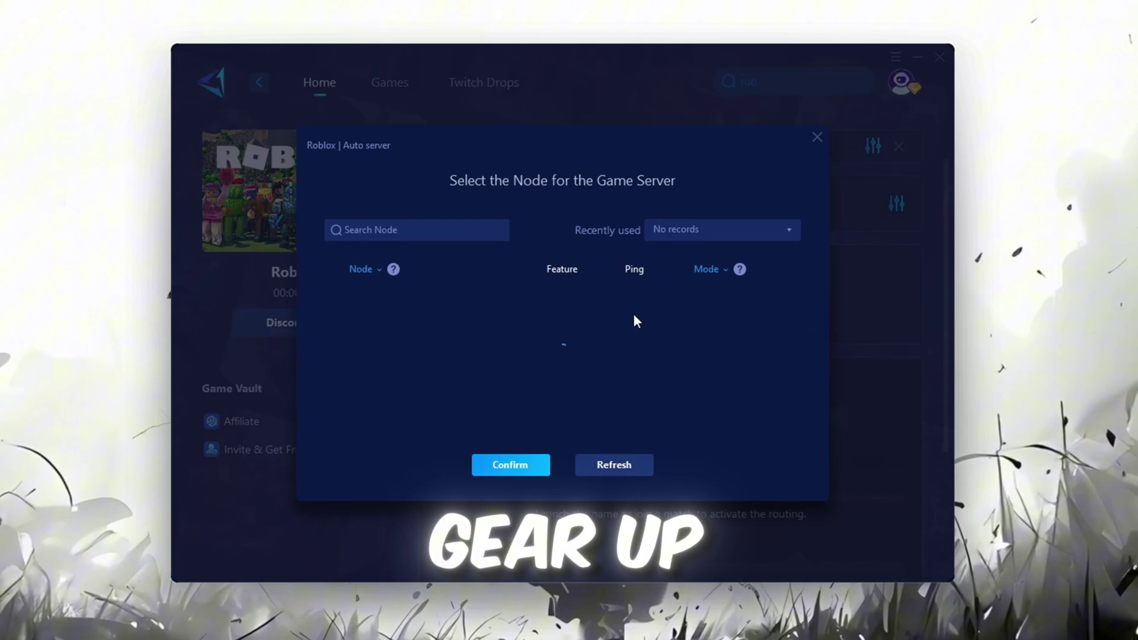
pyautogui.scroll(-4, 574, 338)
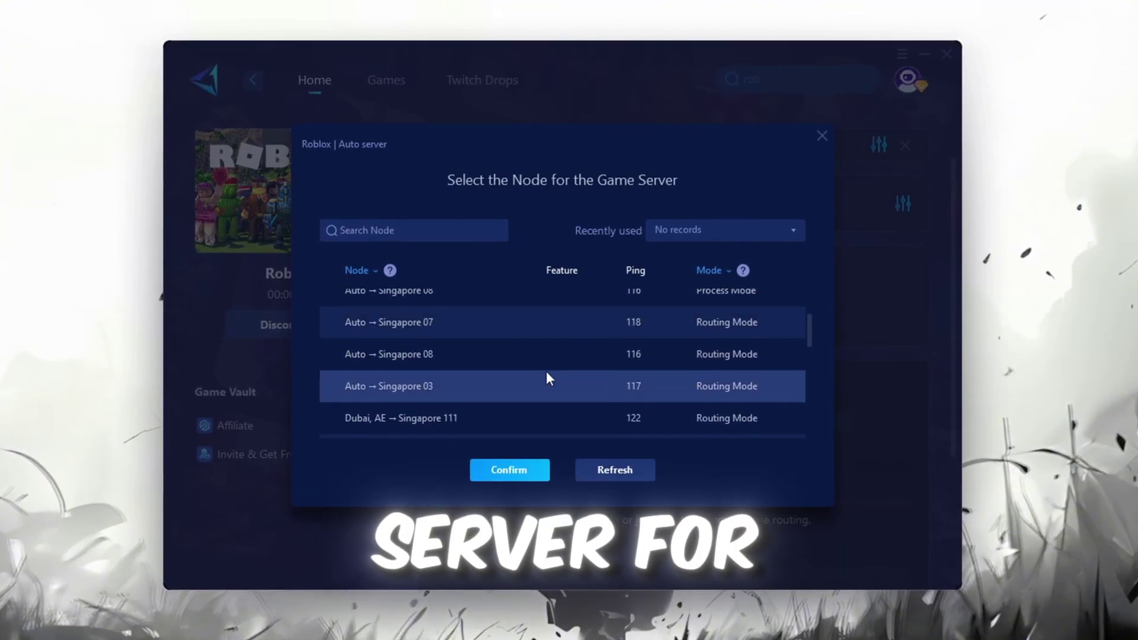
pyautogui.click(825, 136)
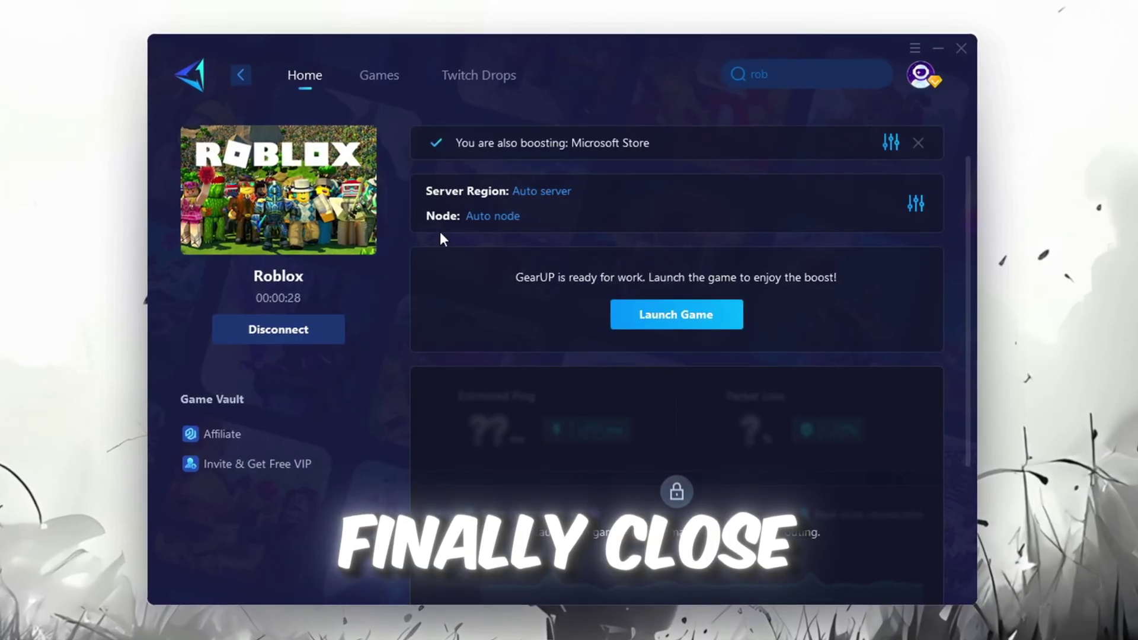
pyautogui.click(969, 46)
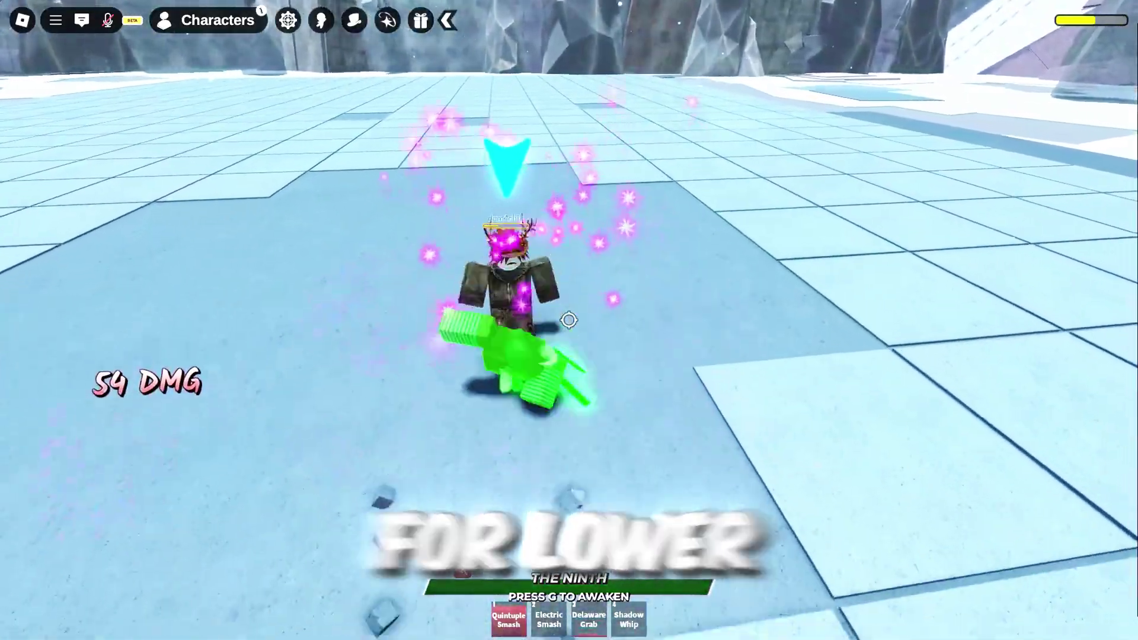
pyautogui.press('2')
pyautogui.press('3')
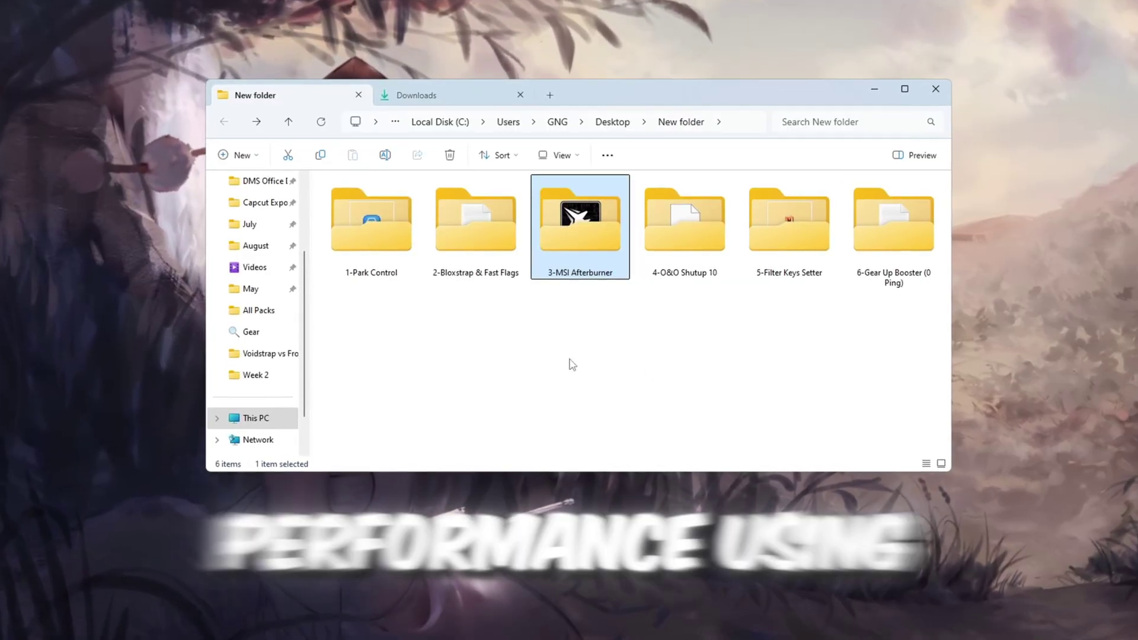
# Open the 3-MSI Afterburner folder, launch MSI Afterburner, and raise the linked GPU limits to 120% power and 87 °C temperature
pyautogui.doubleClick(590, 229)
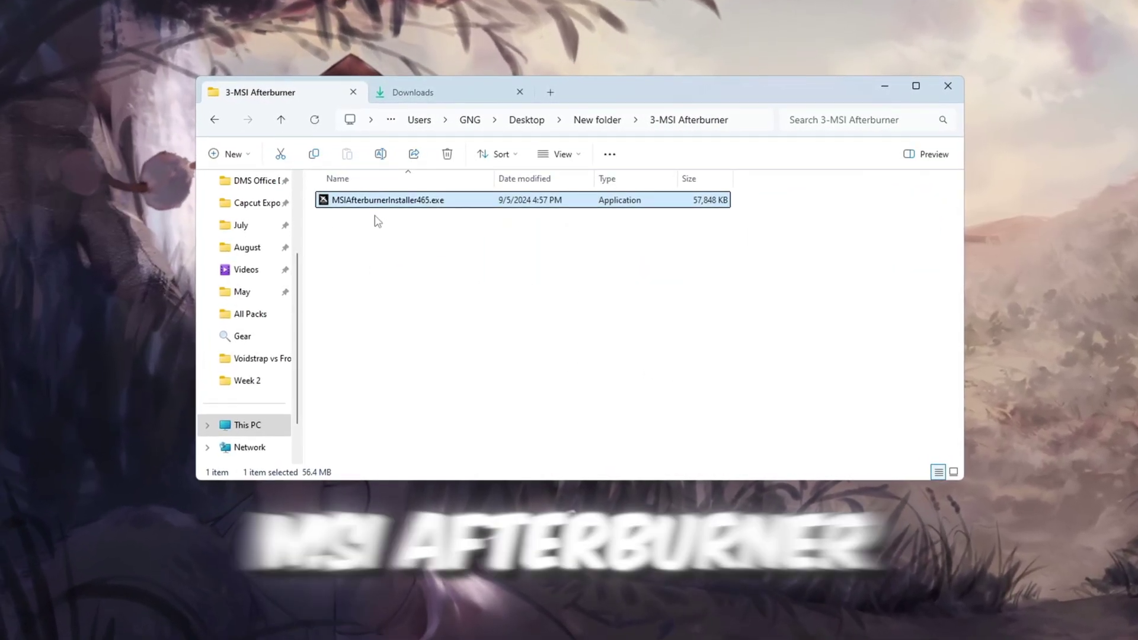
pyautogui.press('super')
pyautogui.write('msi')
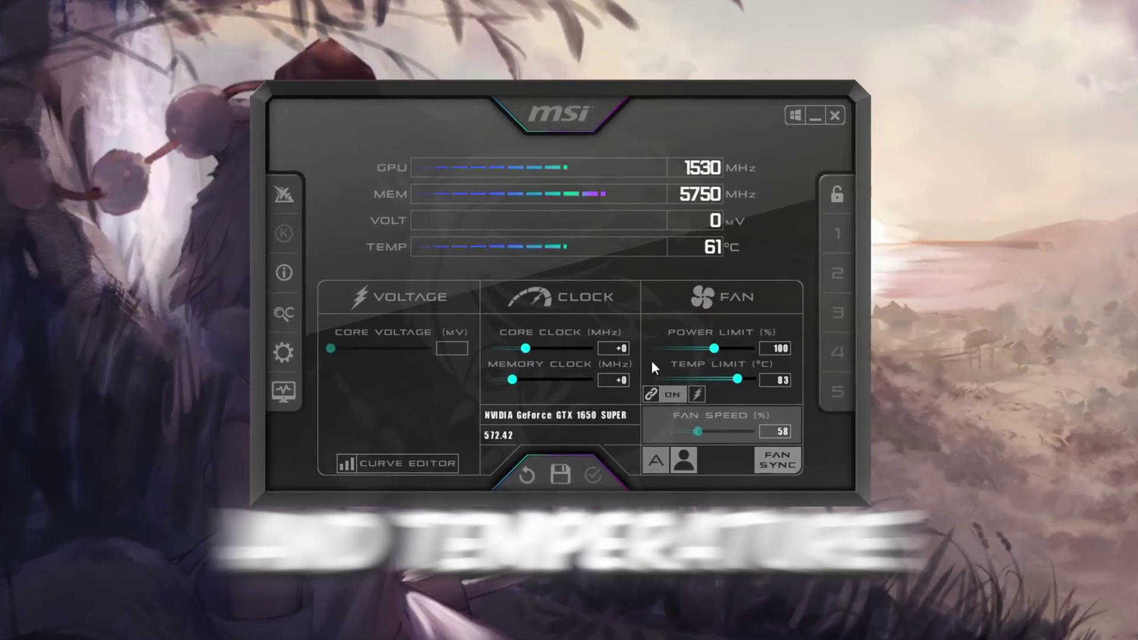
pyautogui.moveTo(714, 348); pyautogui.dragTo(800, 347)
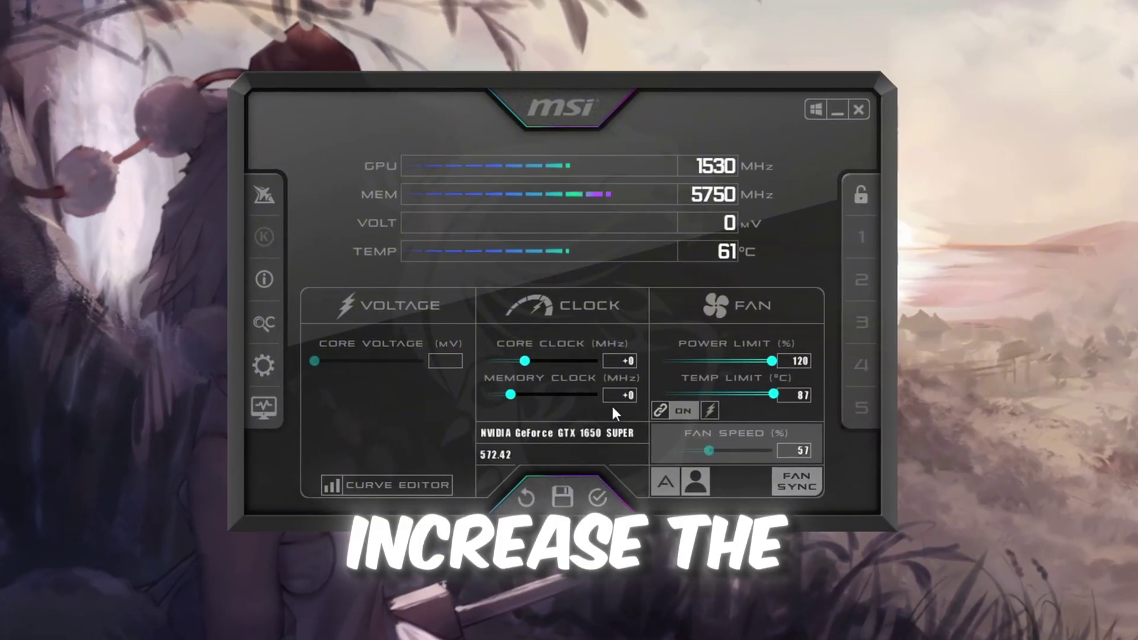
# Set the GPU's memory clock offset to 40 MHz, clearing the mistyped entry first
pyautogui.click(622, 395)
pyautogui.write('20')
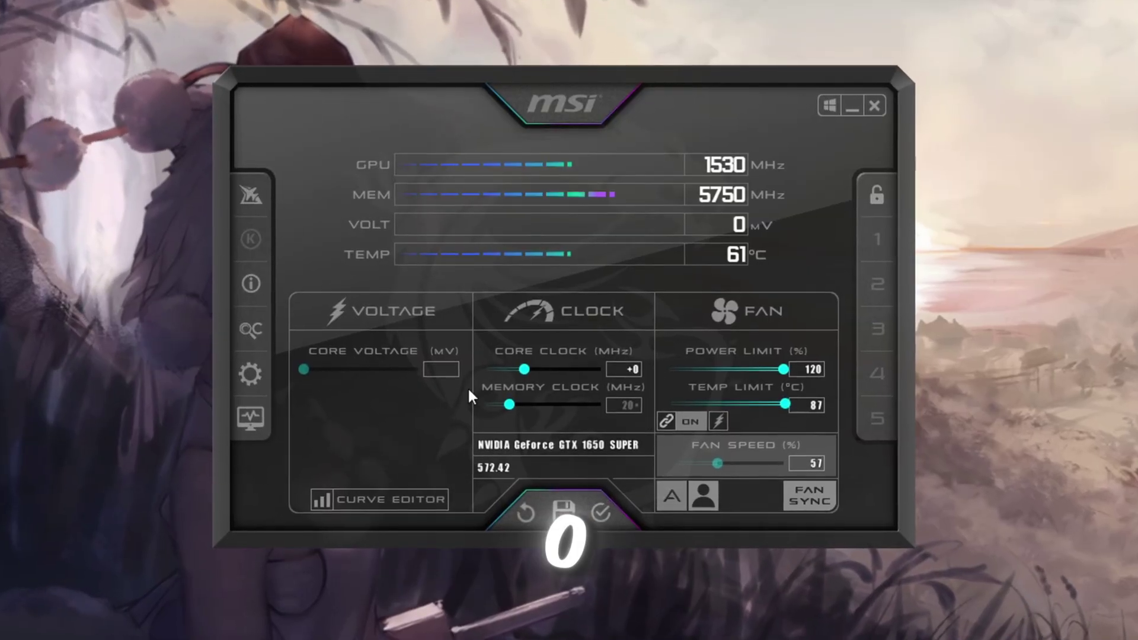
pyautogui.write('40')
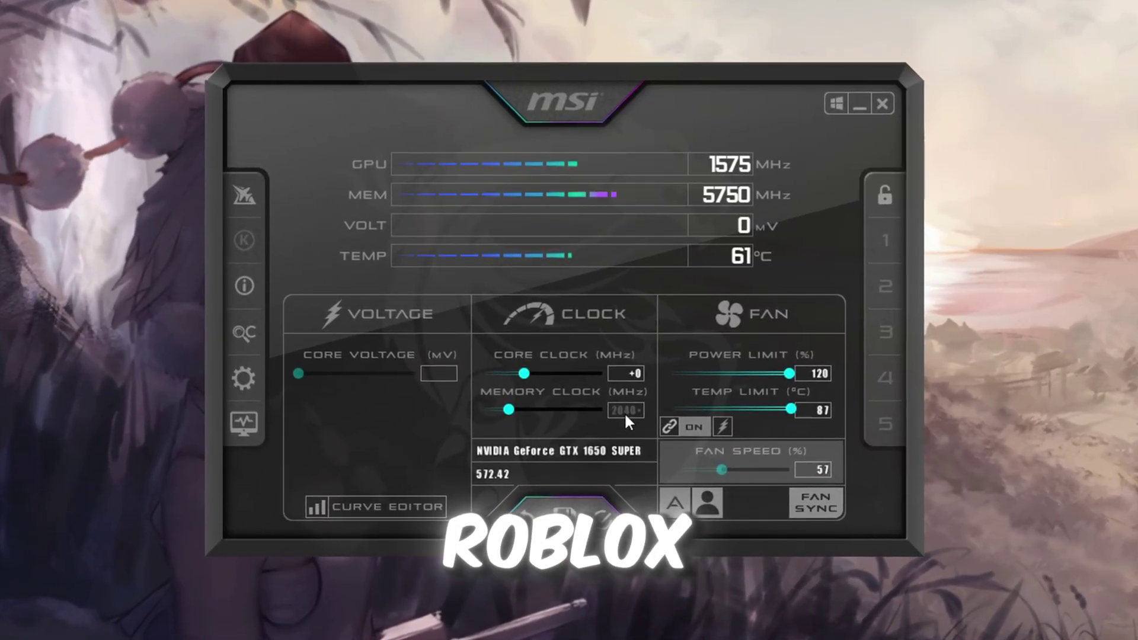
pyautogui.press('BackSpace')
pyautogui.press('BackSpace')
pyautogui.press('BackSpace')
pyautogui.press('BackSpace')
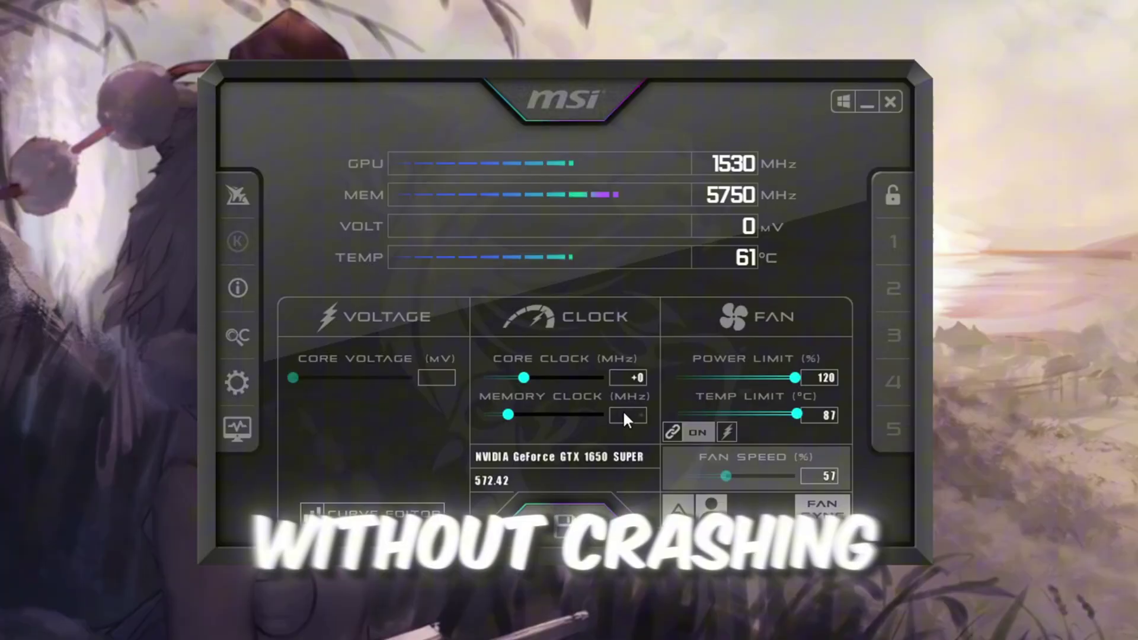
pyautogui.write('40')
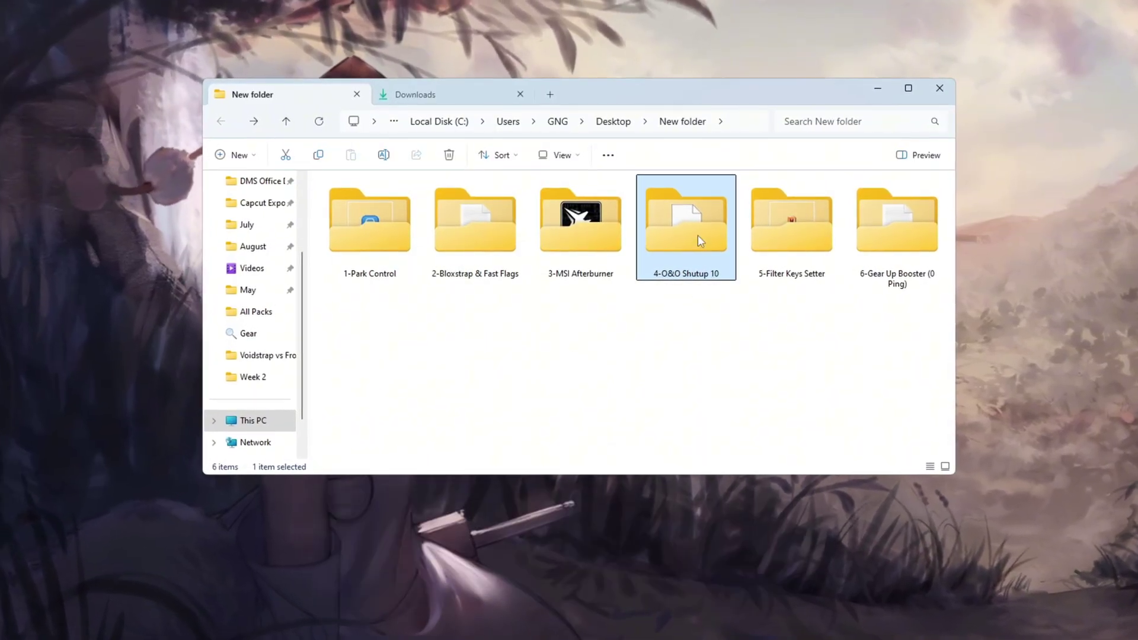
# Open the 4-O&O Shutup 10 folder and apply only the recommended settings in O&O ShutUp10++, declining the system restore point
pyautogui.doubleClick(698, 235)
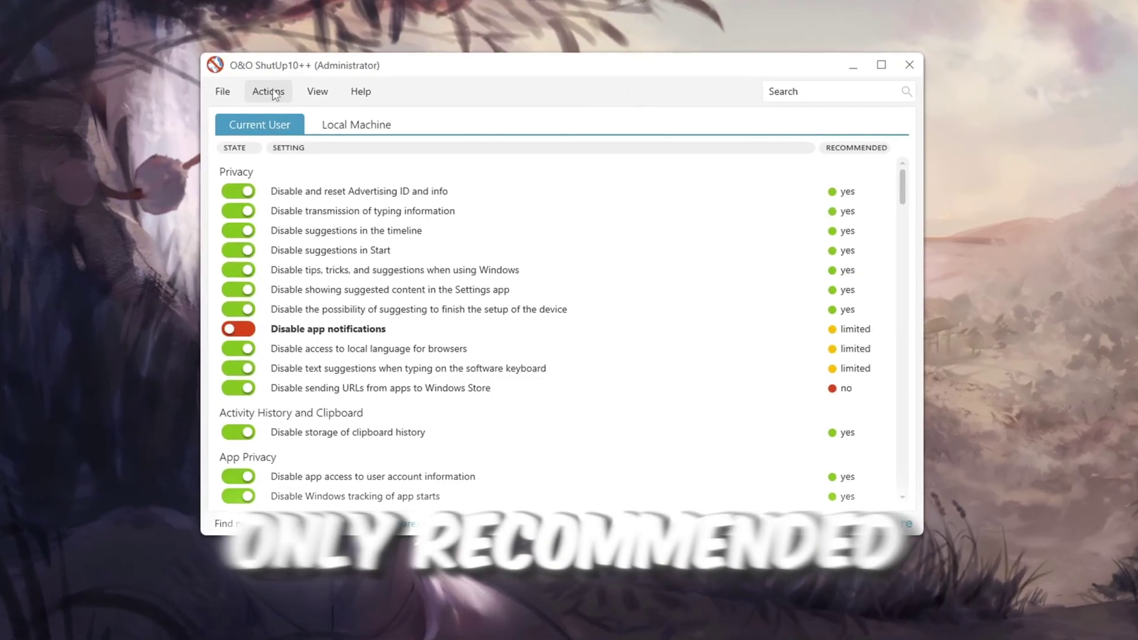
pyautogui.click(273, 92)
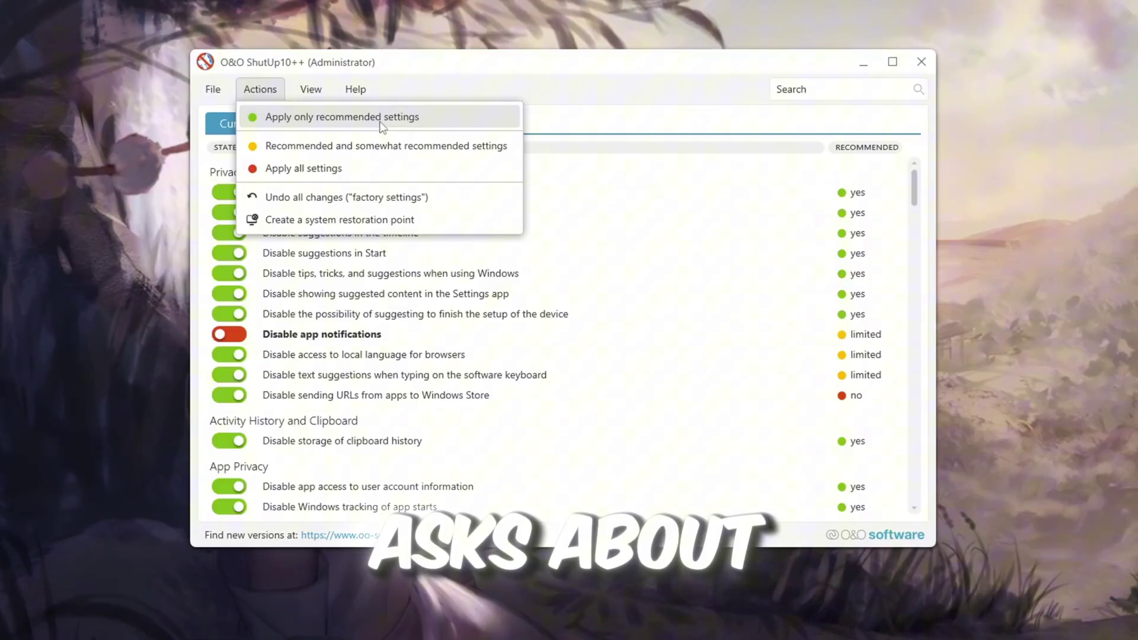
pyautogui.click(261, 118)
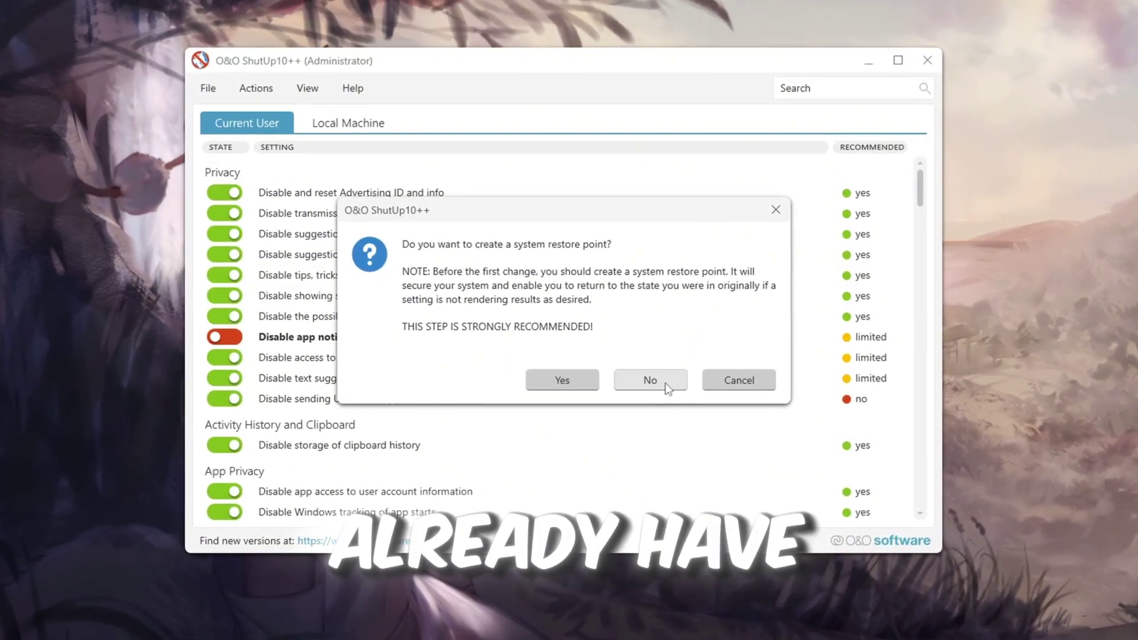
pyautogui.click(664, 382)
pyautogui.click(695, 355)
# Review the Current User privacy settings down to Miscellaneous and check the available bulk actions without applying any
pyautogui.moveTo(932, 190); pyautogui.dragTo(940, 521)
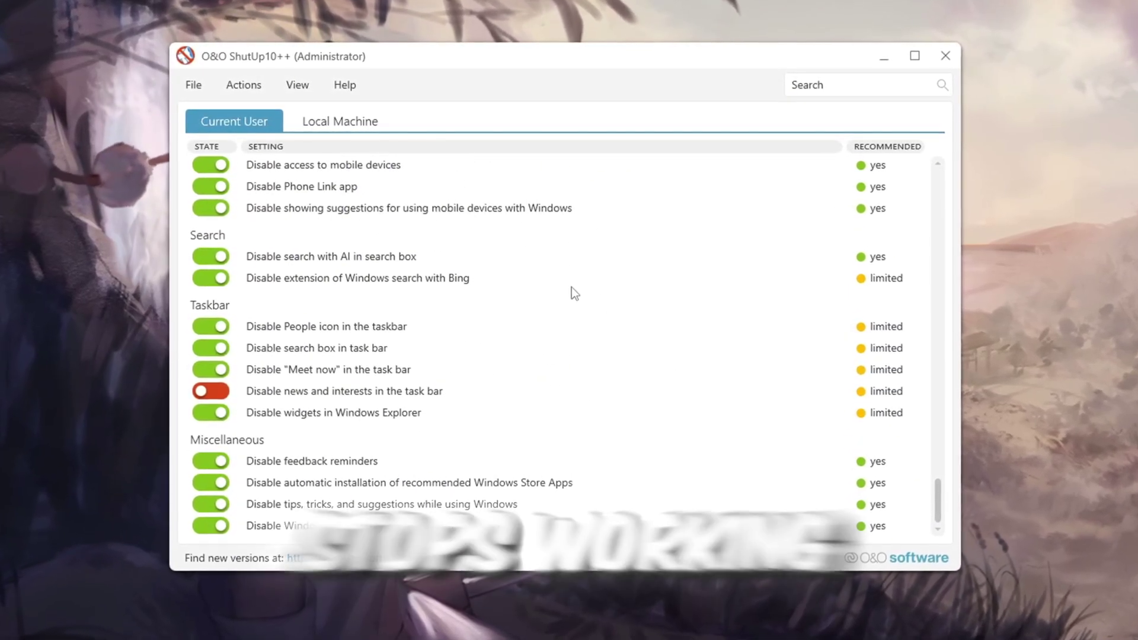
pyautogui.click(240, 83)
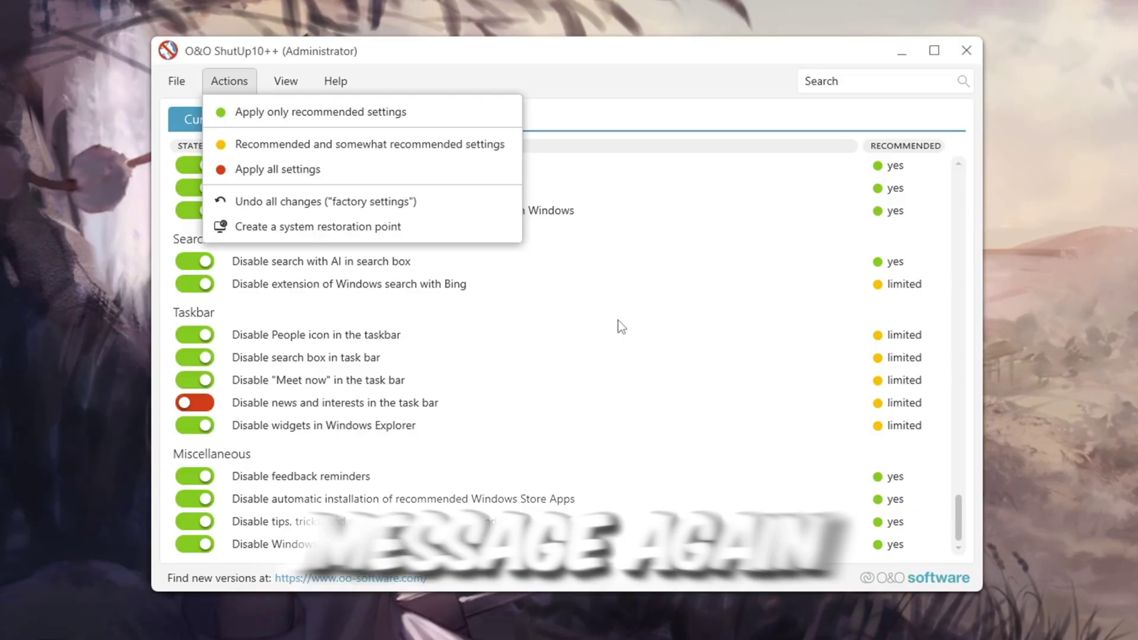
pyautogui.click(628, 64)
pyautogui.scroll(15, 450, 332)
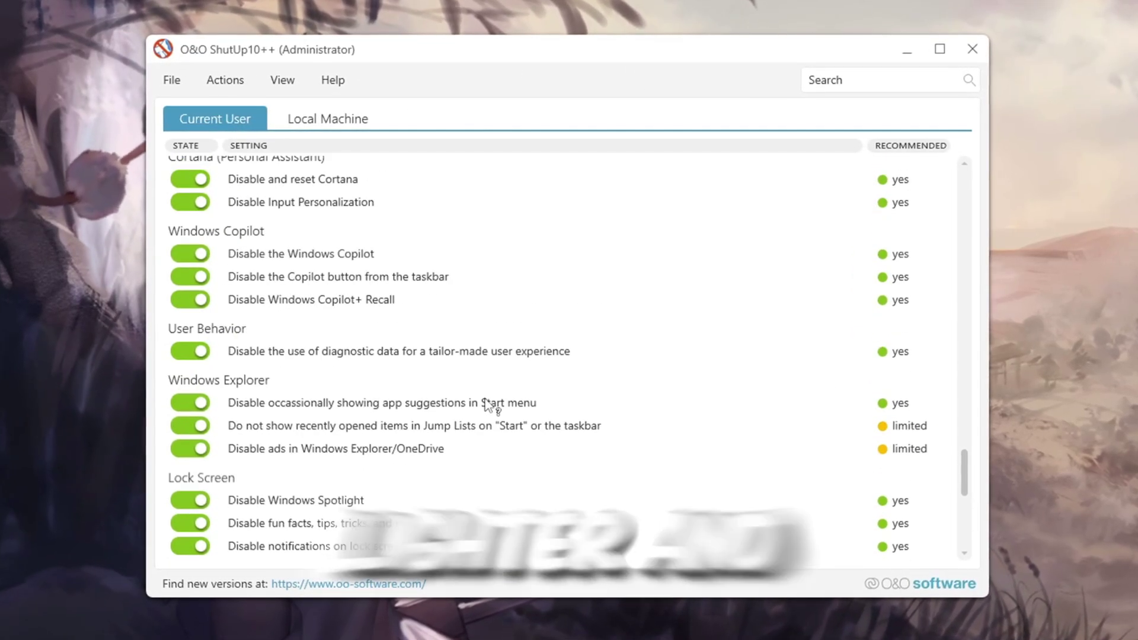
pyautogui.scroll(20, 489, 405)
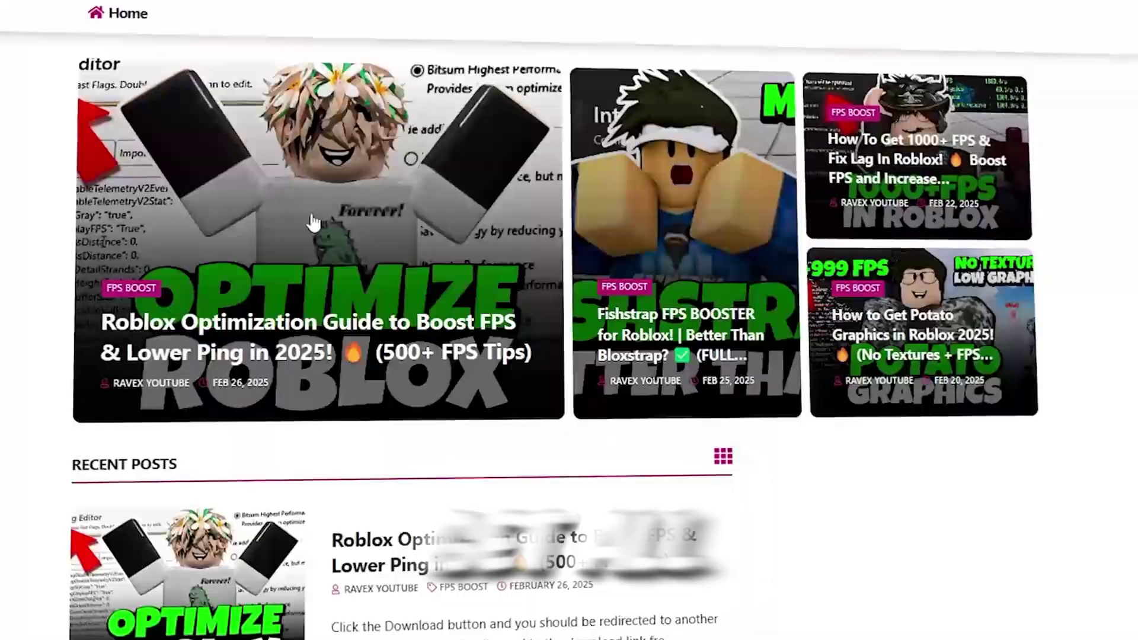
# Browse the website's featured and recent Roblox FPS boost posts
pyautogui.scroll(-10, 534, 320)
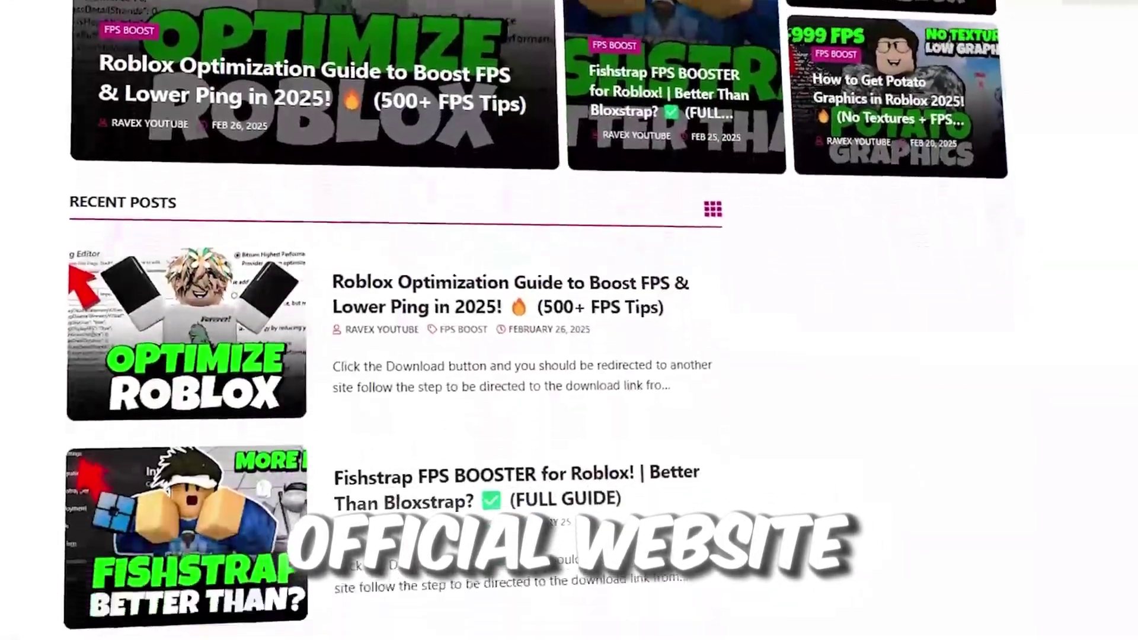
pyautogui.scroll(-3, 533, 320)
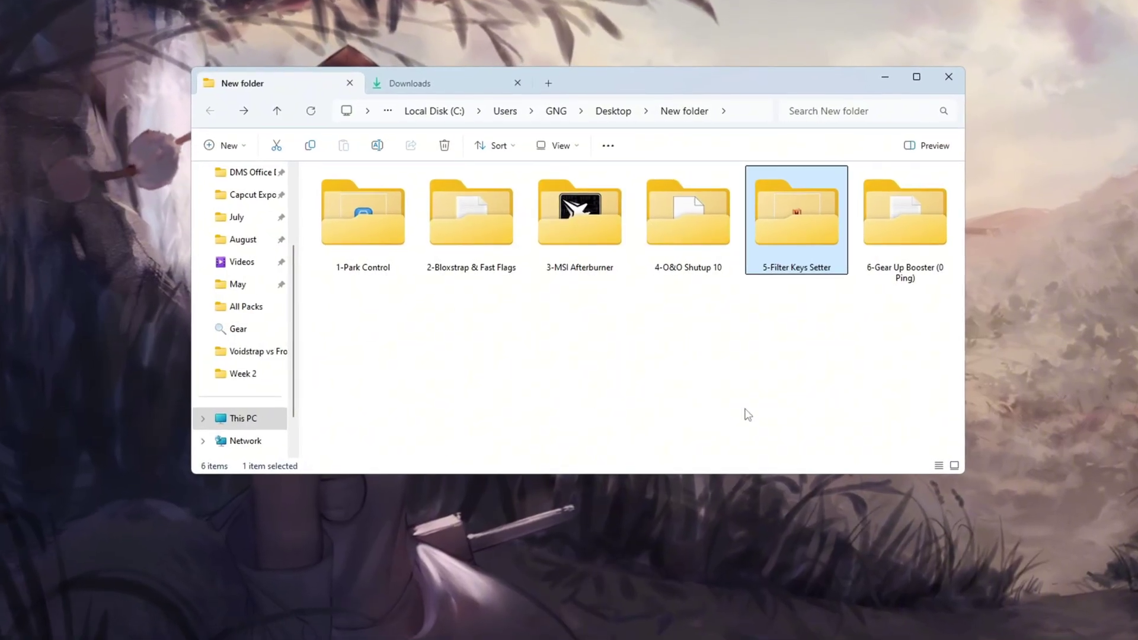
# Launch FilterKeysSetter.exe from the 5-Filter Keys Setter folder, set the repeat rate to 10 ms, and enable saving to the registry
pyautogui.doubleClick(824, 218)
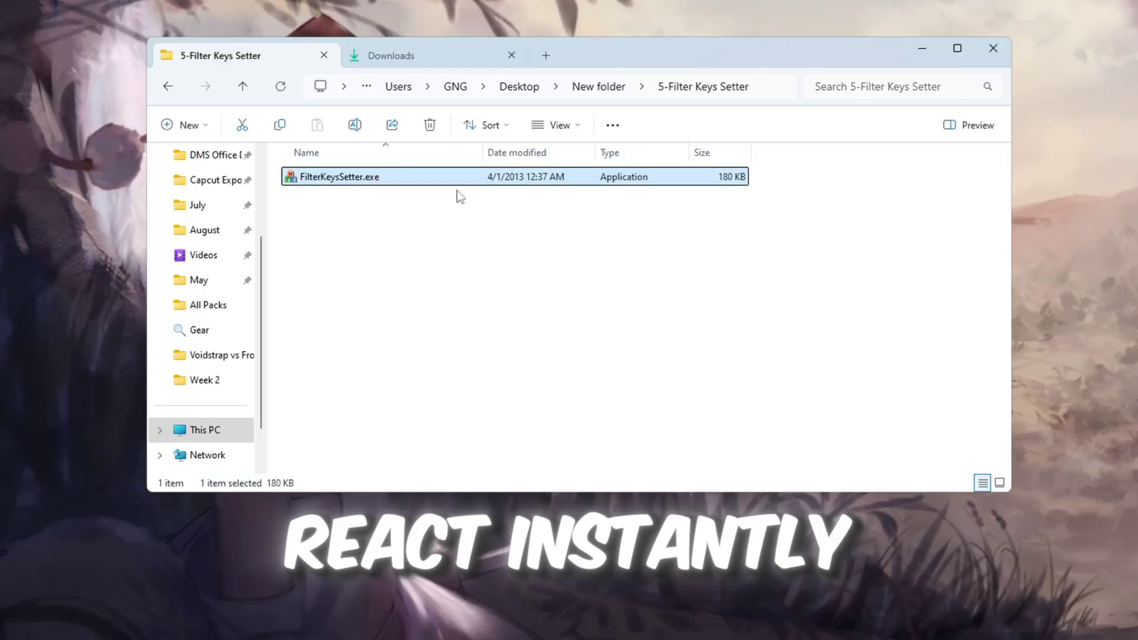
pyautogui.doubleClick(416, 175)
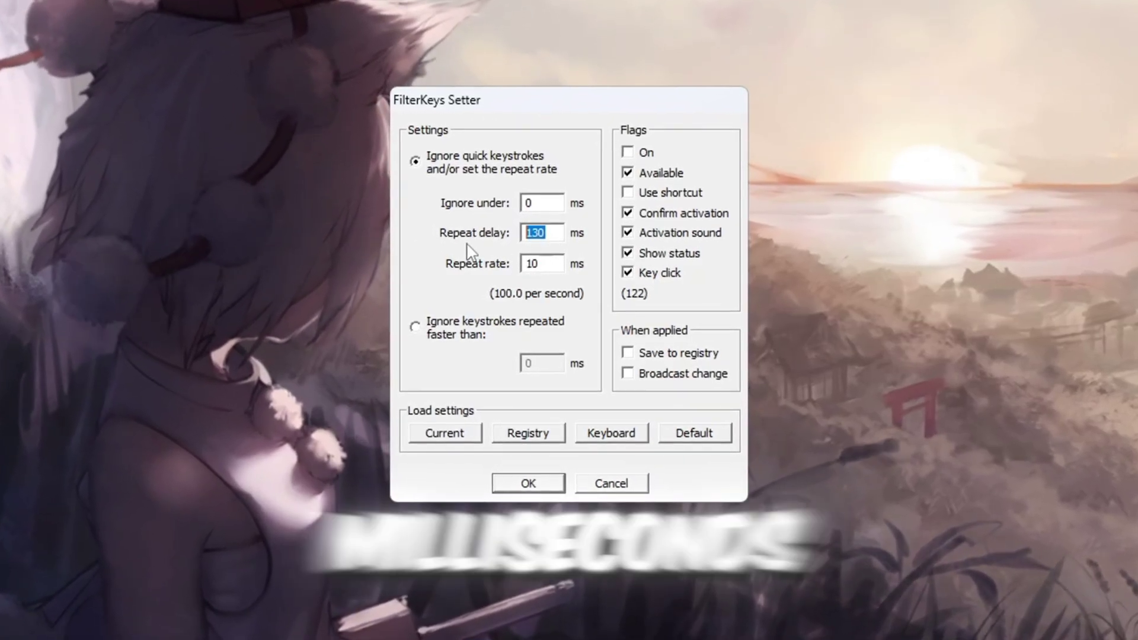
pyautogui.press('Tab')
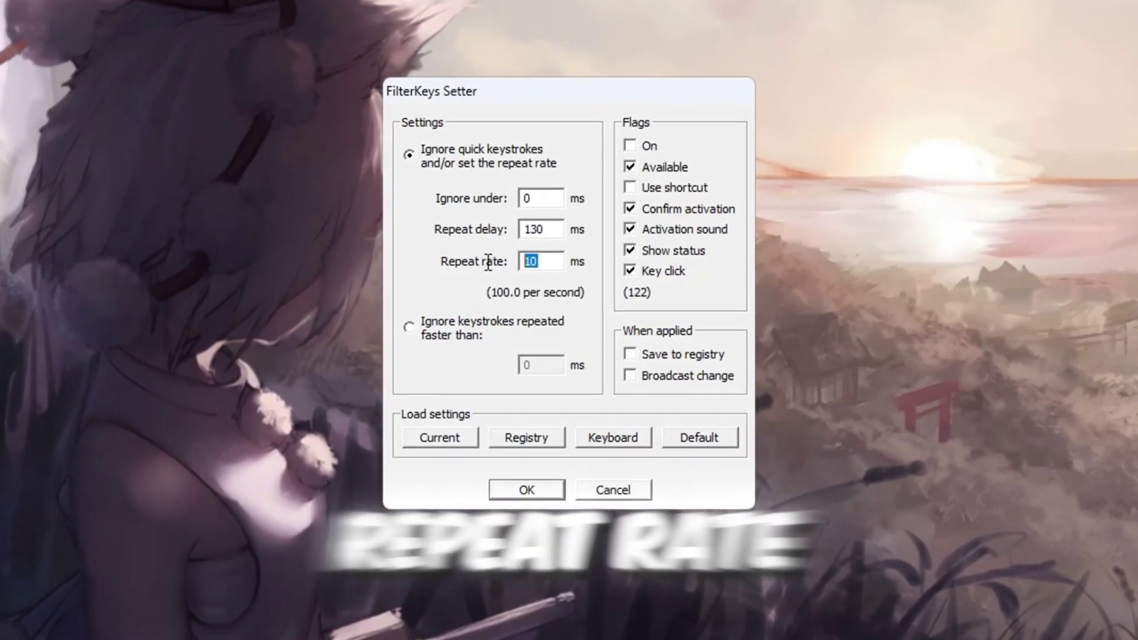
pyautogui.write('10')
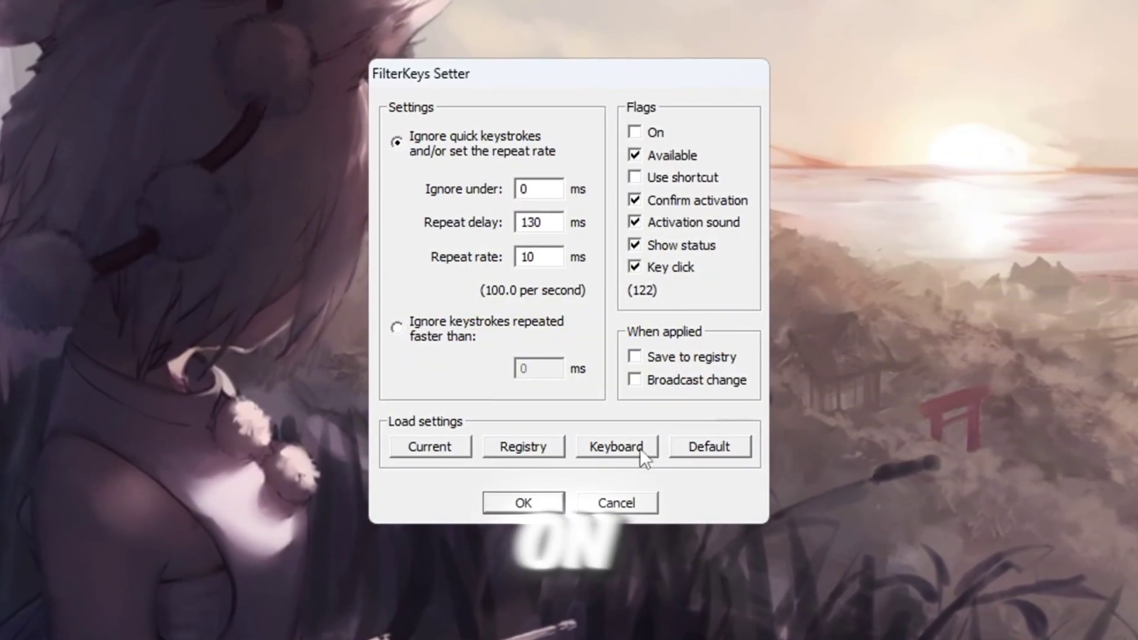
pyautogui.click(635, 356)
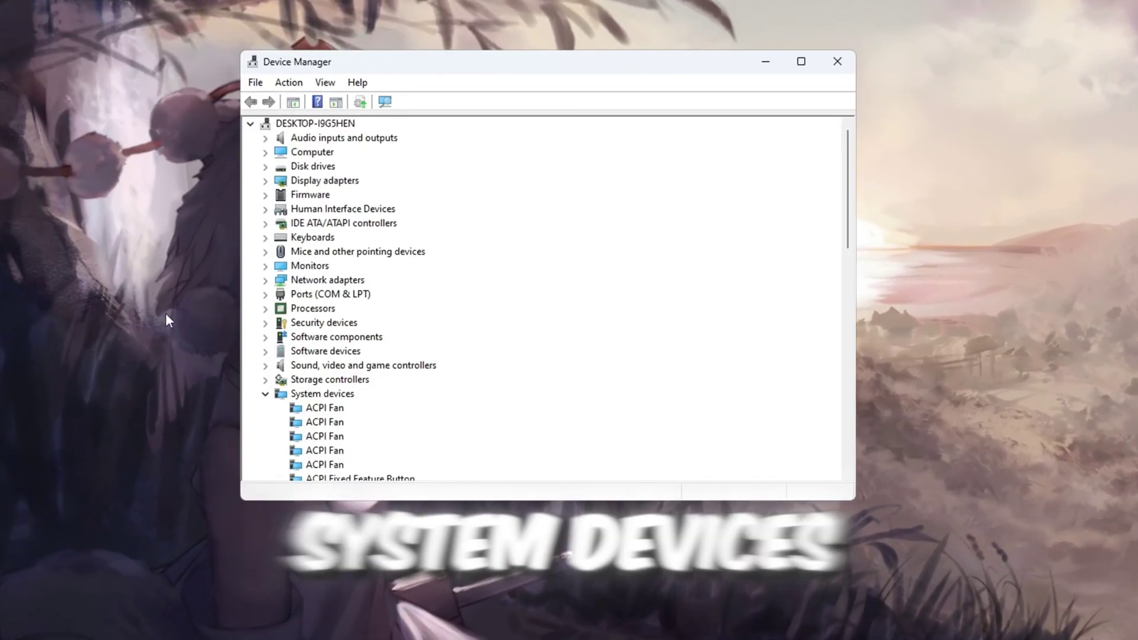
# In Device Manager, locate the High precision event timer under System devices and open its device actions
pyautogui.scroll(-3, 117, 252)
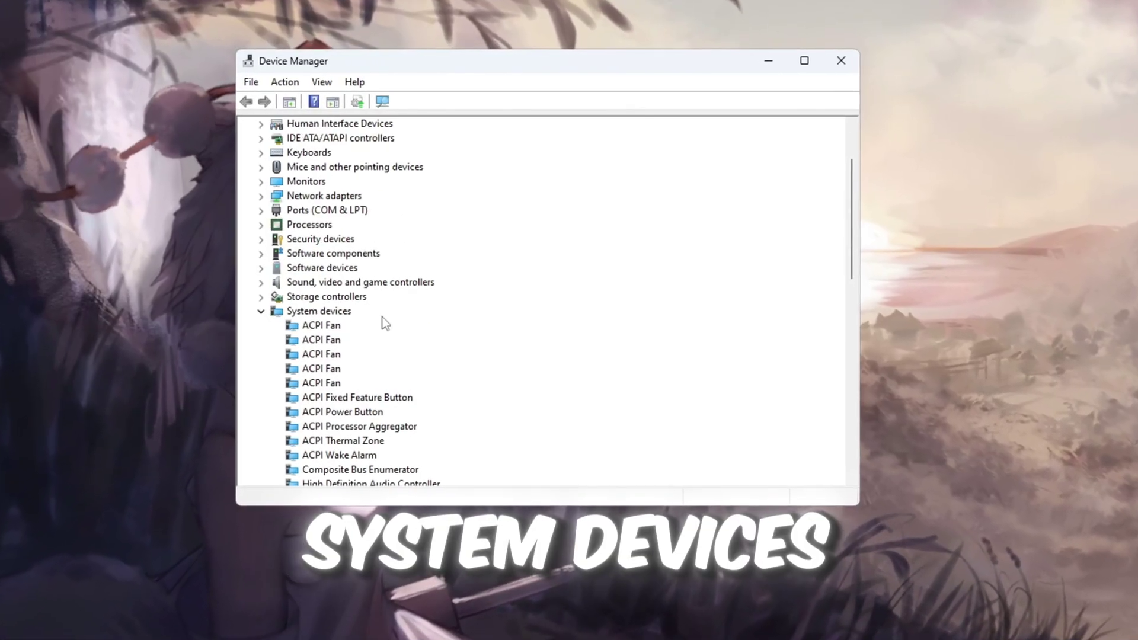
pyautogui.scroll(-4, 384, 323)
pyautogui.scroll(-1, 438, 347)
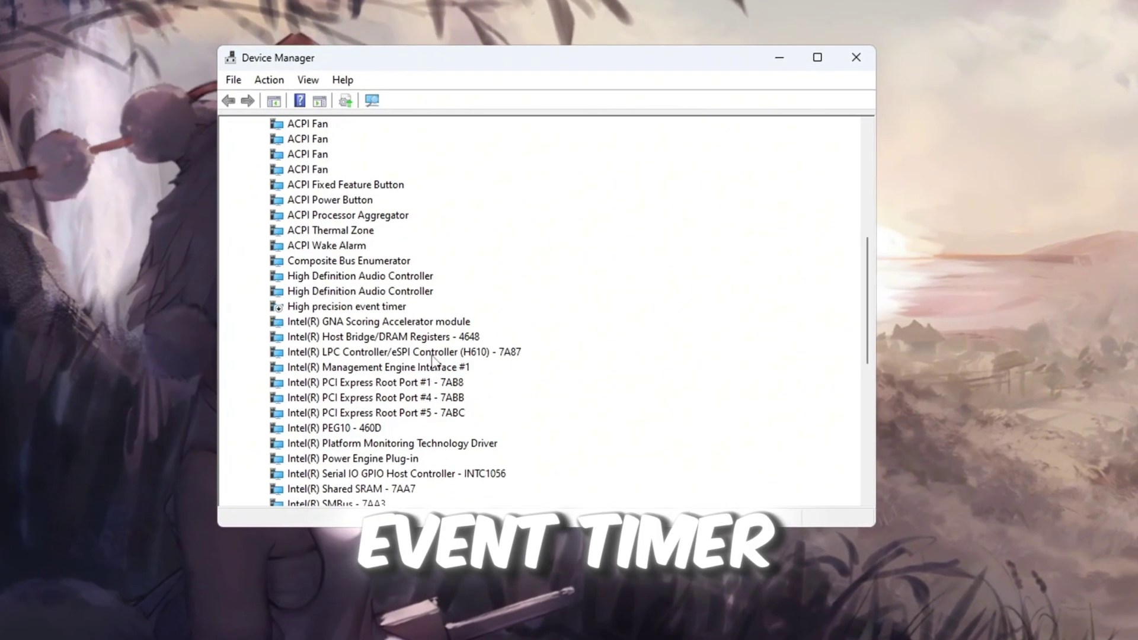
pyautogui.scroll(-2, 433, 359)
pyautogui.rightClick(339, 219)
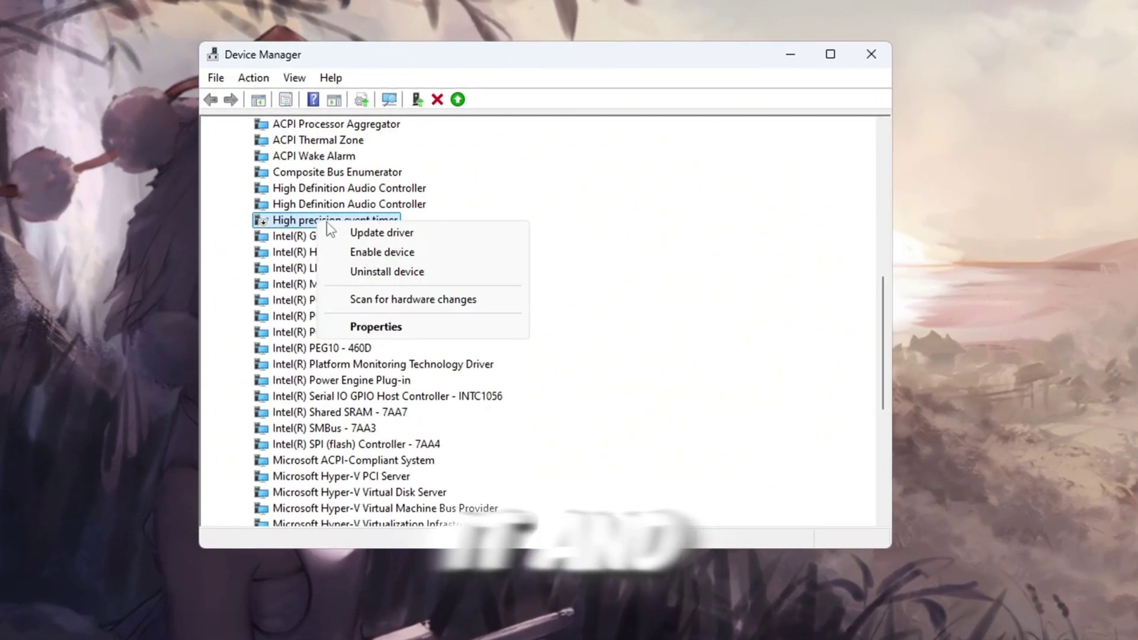